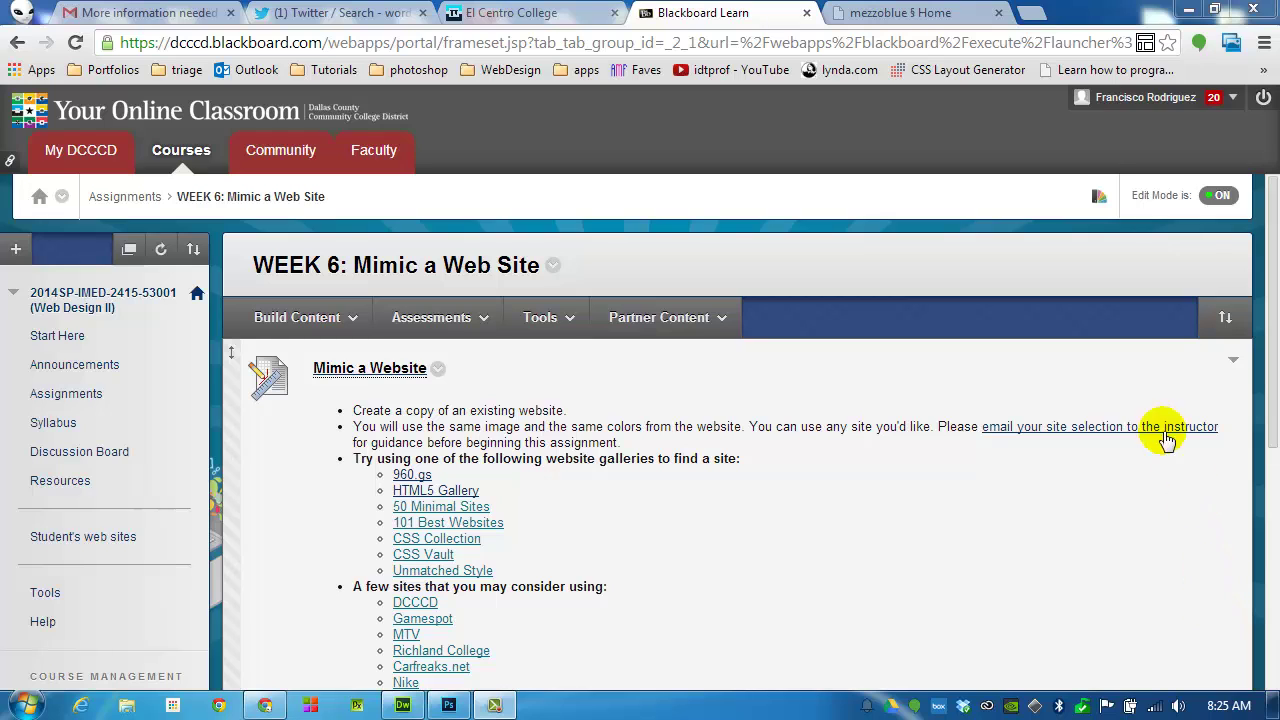
Step: Bring up the mezzoblue home page and examine its layout from the header down to the footer
{"action": "left_click", "coordinate": [945, 14]}
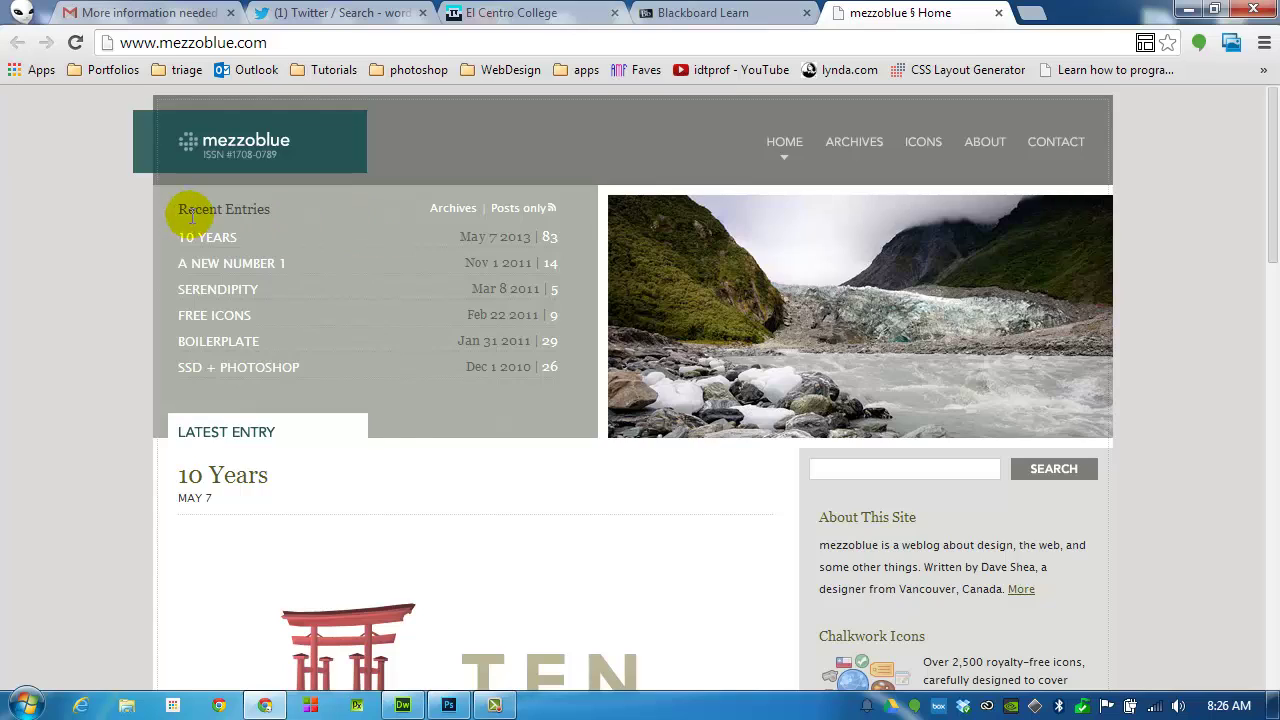
{"action": "scroll", "coordinate": [190, 216], "scroll_direction": "down", "scroll_amount": 10}
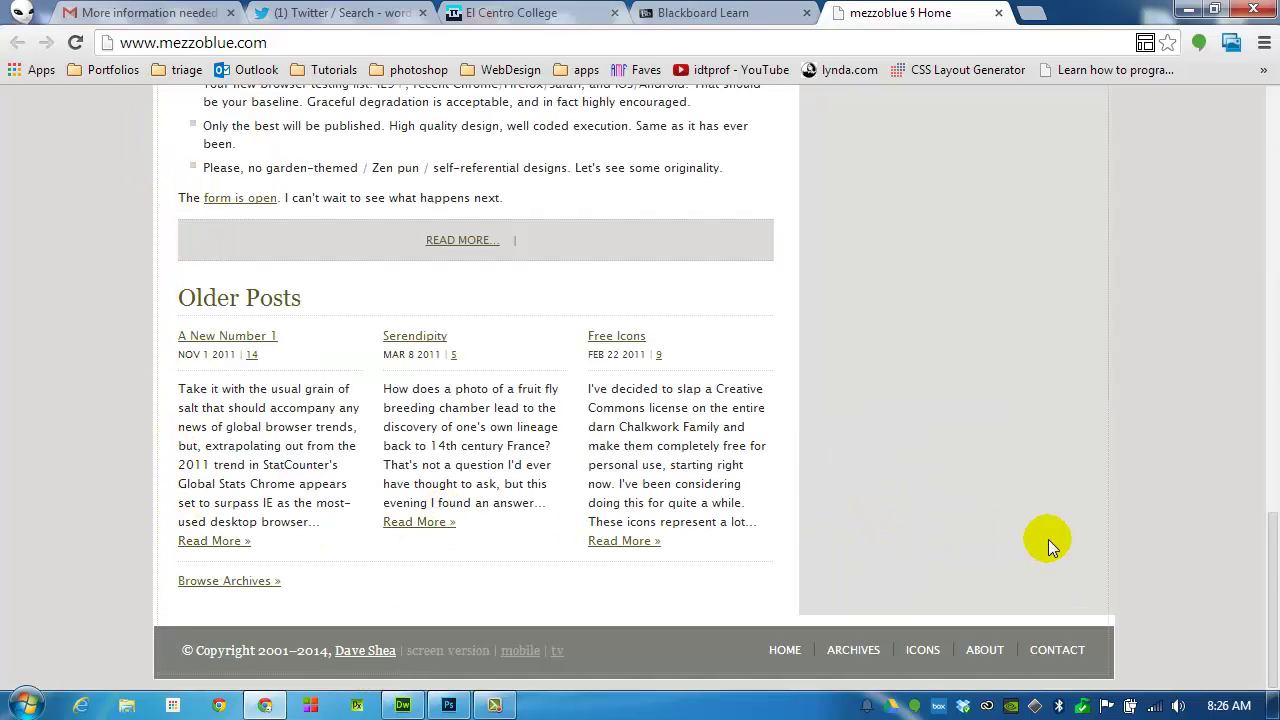
{"action": "scroll", "coordinate": [1048, 539], "scroll_direction": "up", "scroll_amount": 8}
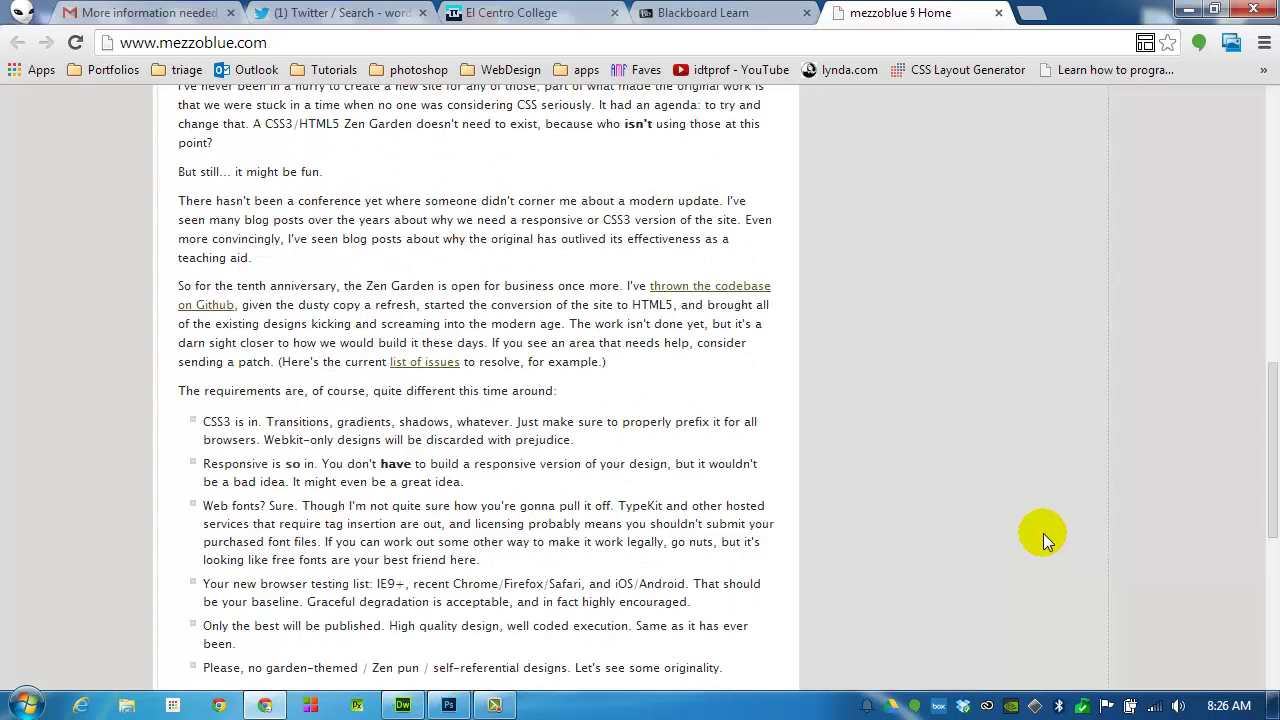
{"action": "scroll", "coordinate": [1034, 532], "scroll_direction": "up", "scroll_amount": 4}
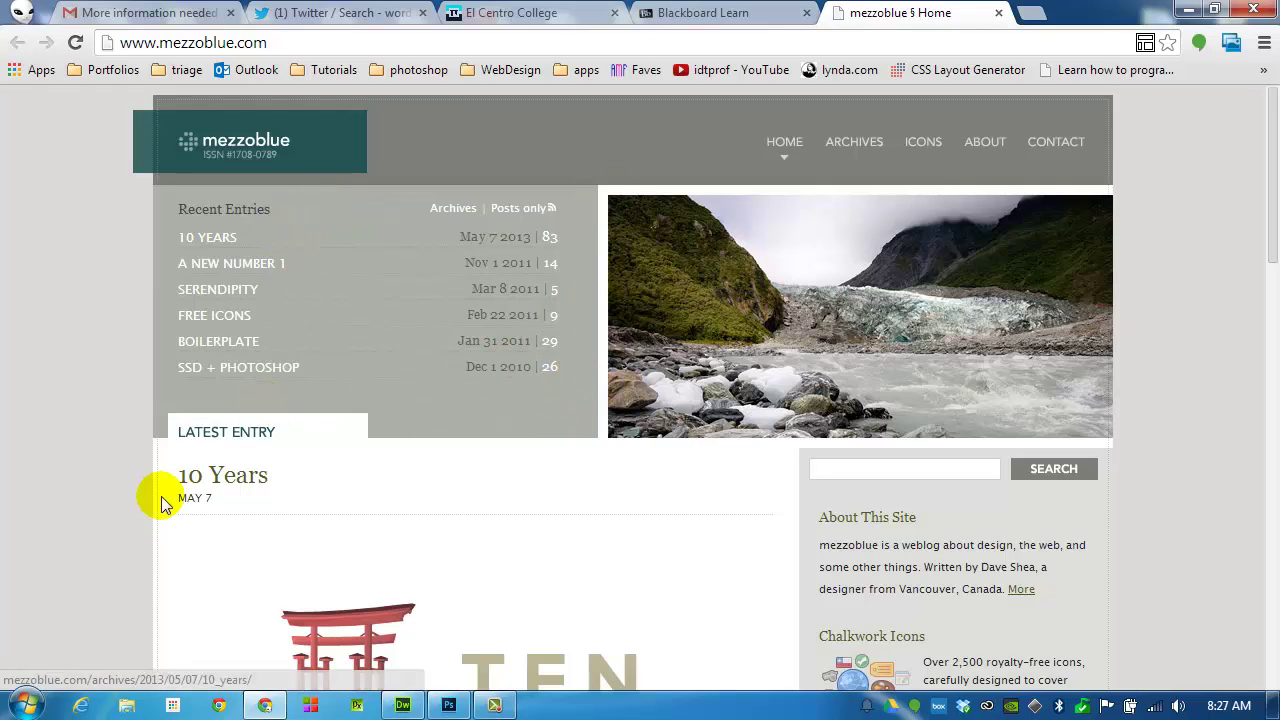
{"action": "scroll", "coordinate": [441, 462], "scroll_direction": "down", "scroll_amount": 15}
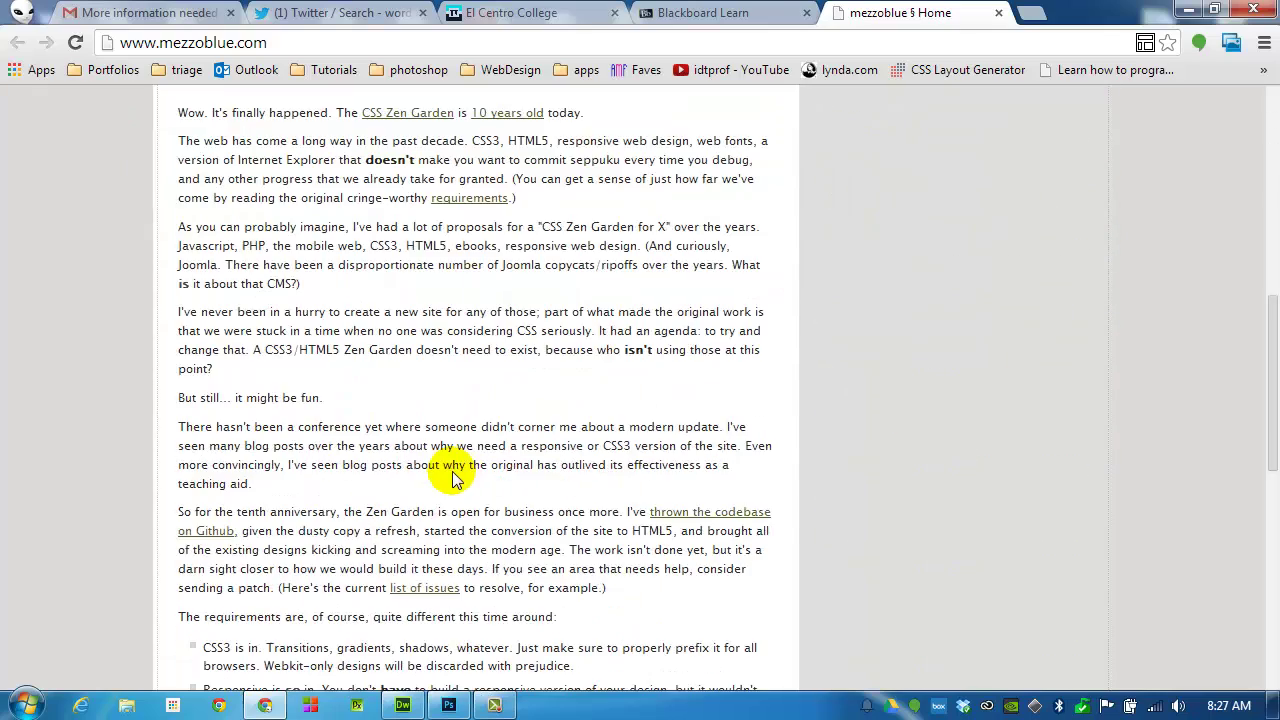
{"action": "scroll", "coordinate": [455, 466], "scroll_direction": "down", "scroll_amount": 2}
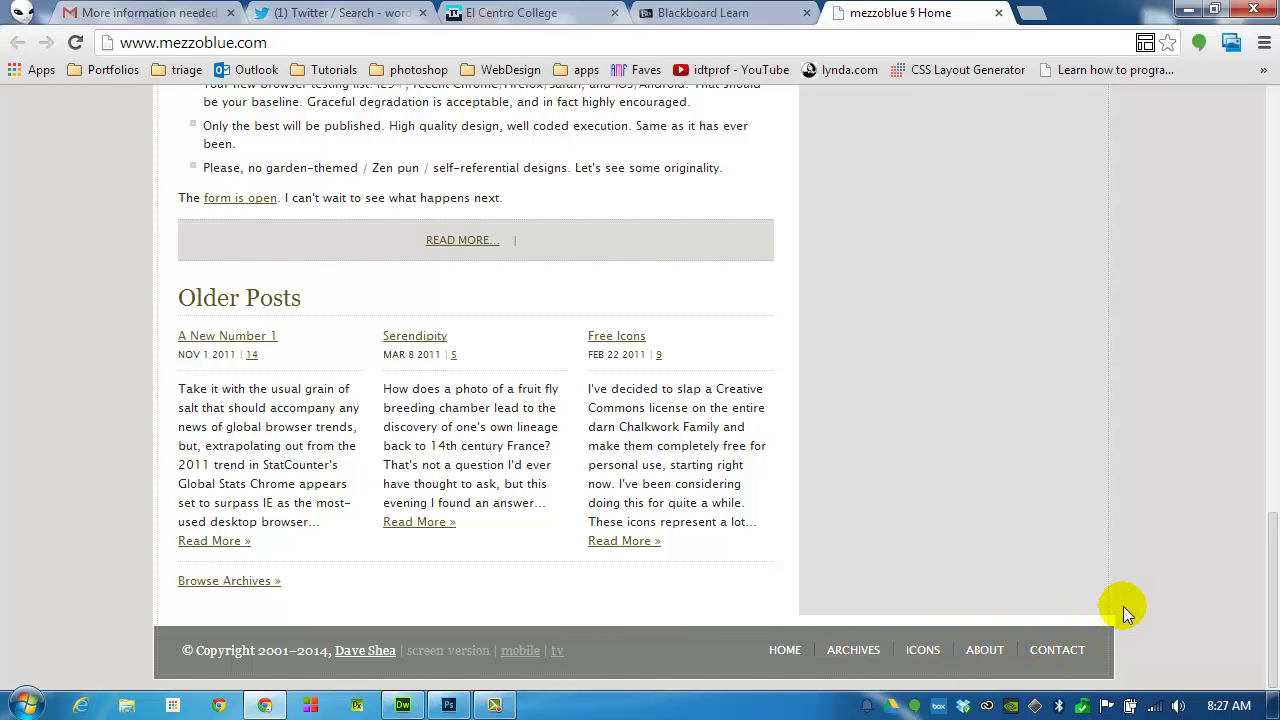
{"action": "scroll", "coordinate": [1123, 609], "scroll_direction": "up", "scroll_amount": 20}
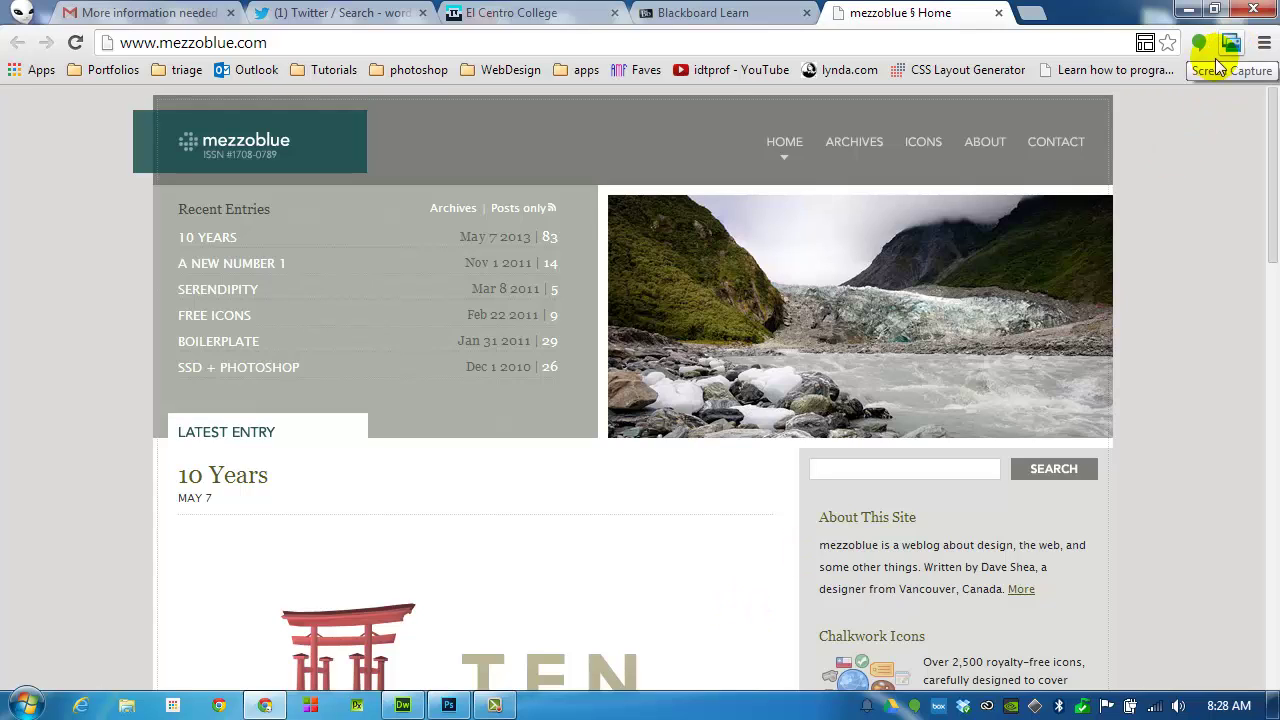
Step: In Photoshop, place guides on the header's left and top edges in mezzo.png and set the ruler origin at their intersection
{"action": "left_click", "coordinate": [448, 705]}
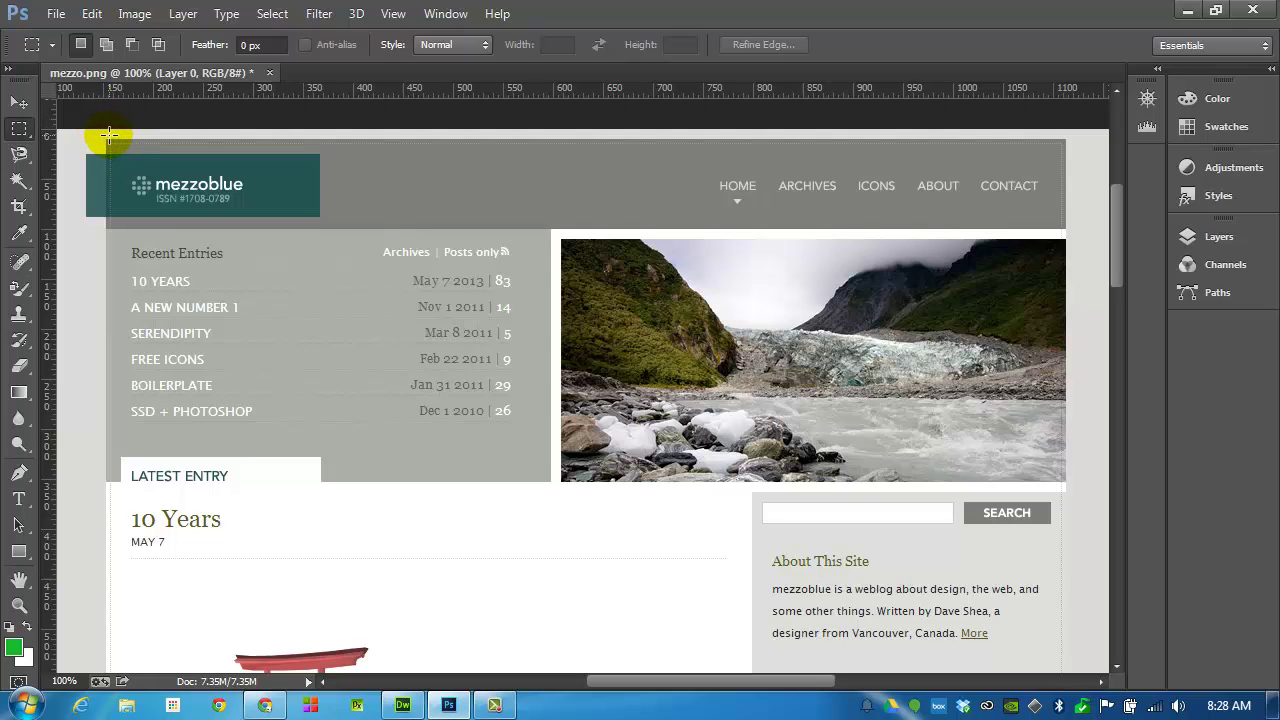
{"action": "left_click", "coordinate": [110, 119], "text": "ctrl"}
{"action": "left_click", "coordinate": [110, 119], "text": "ctrl"}
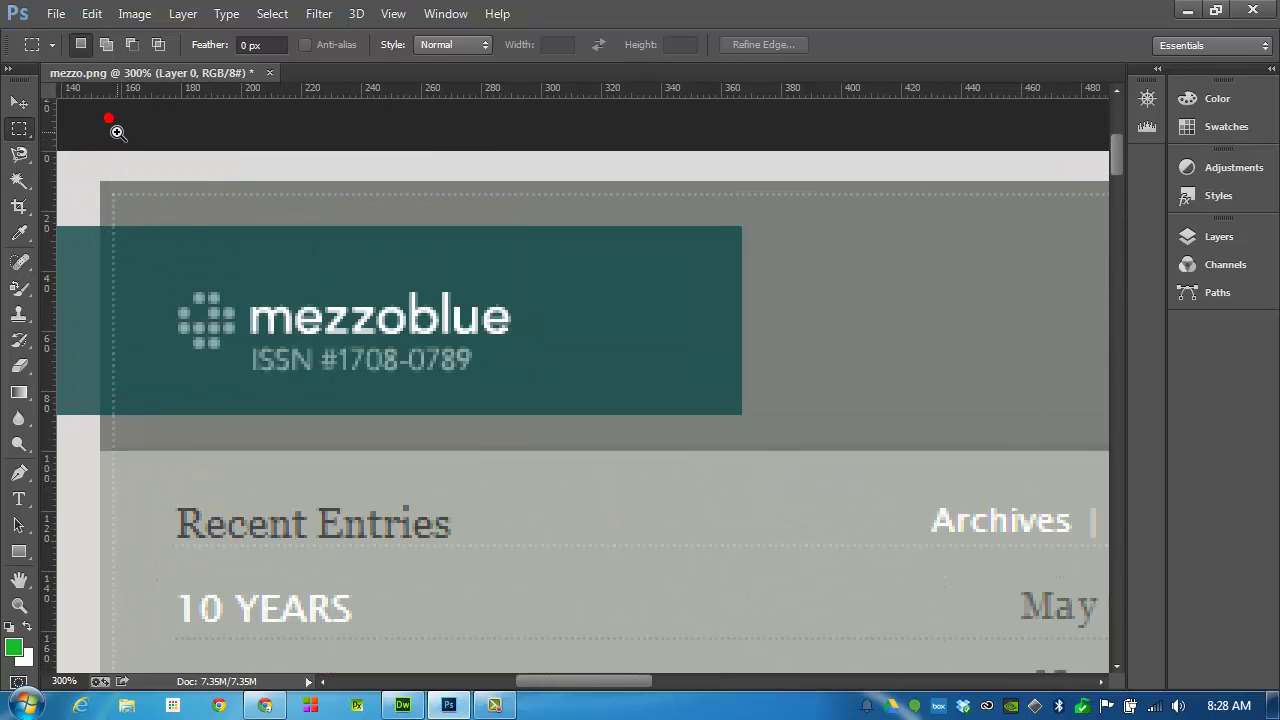
{"action": "left_click_drag", "start_coordinate": [94, 120], "coordinate": [207, 150]}
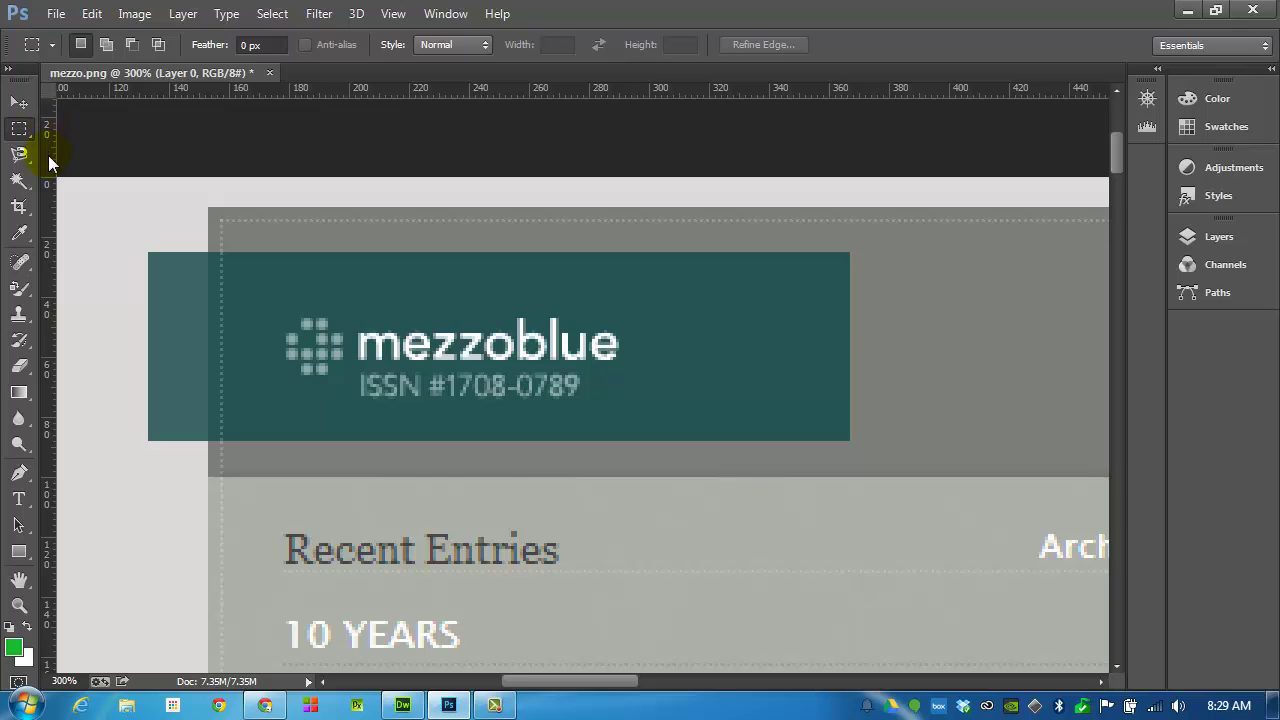
{"action": "left_click_drag", "start_coordinate": [50, 162], "coordinate": [209, 192]}
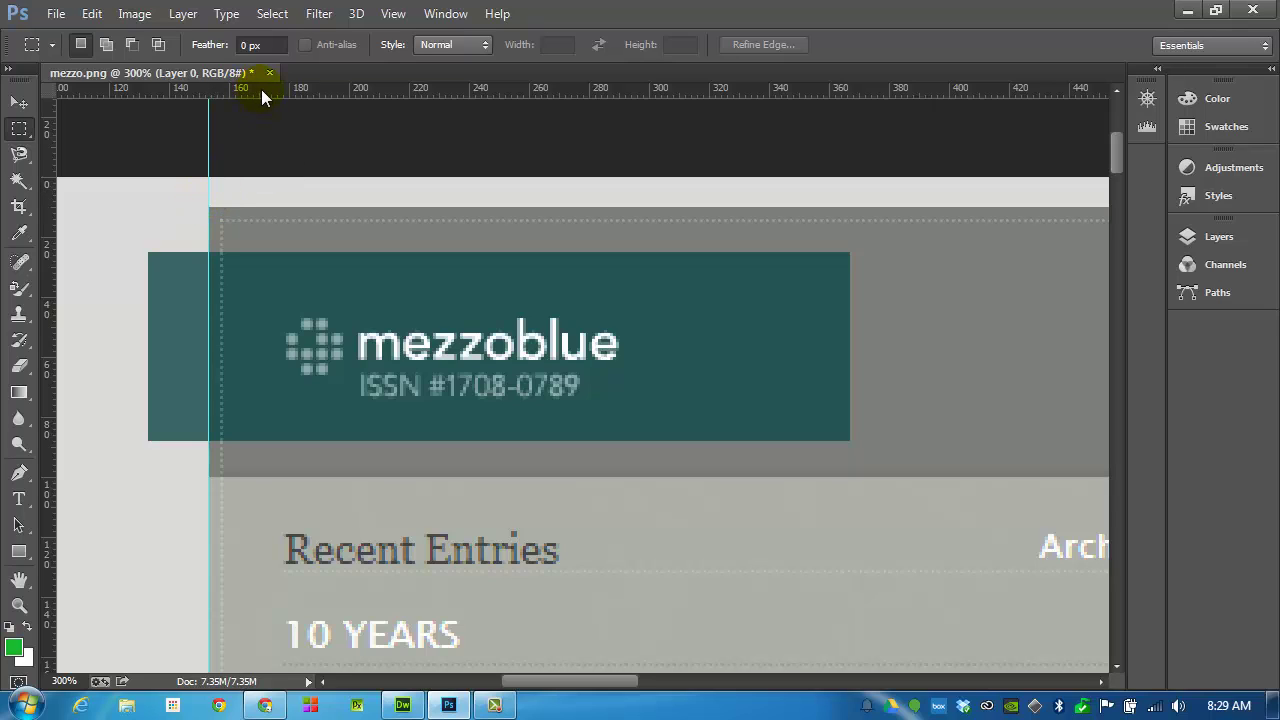
{"action": "left_click_drag", "start_coordinate": [270, 92], "coordinate": [275, 206]}
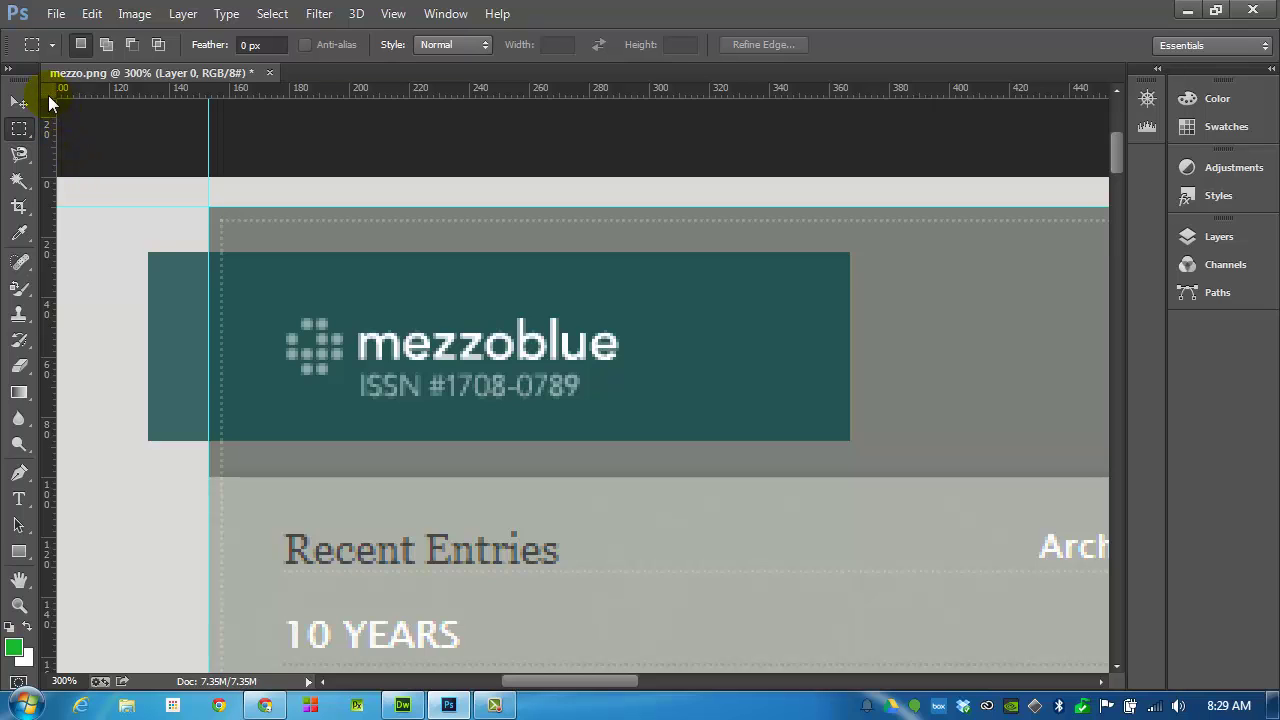
{"action": "left_click_drag", "start_coordinate": [52, 89], "coordinate": [208, 208]}
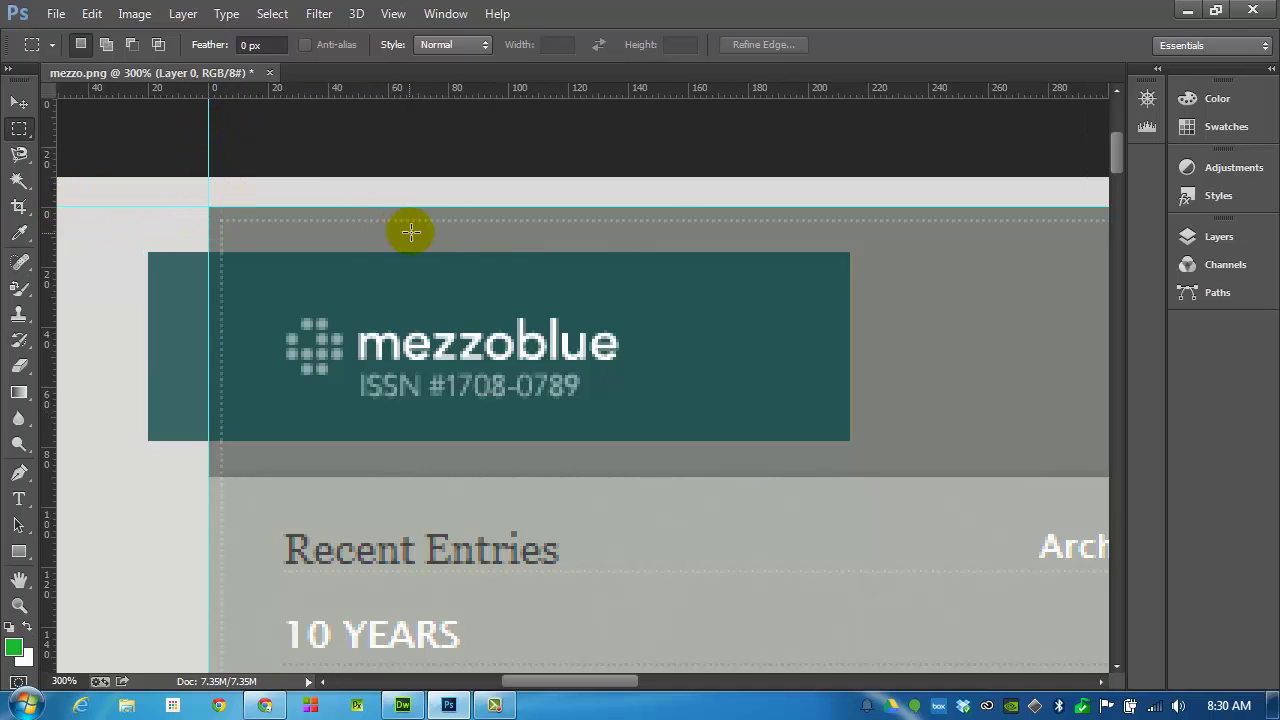
Step: Place a vertical guide along the right edge of the header, at about 960 px
{"action": "left_click_drag", "start_coordinate": [977, 289], "coordinate": [437, 340]}
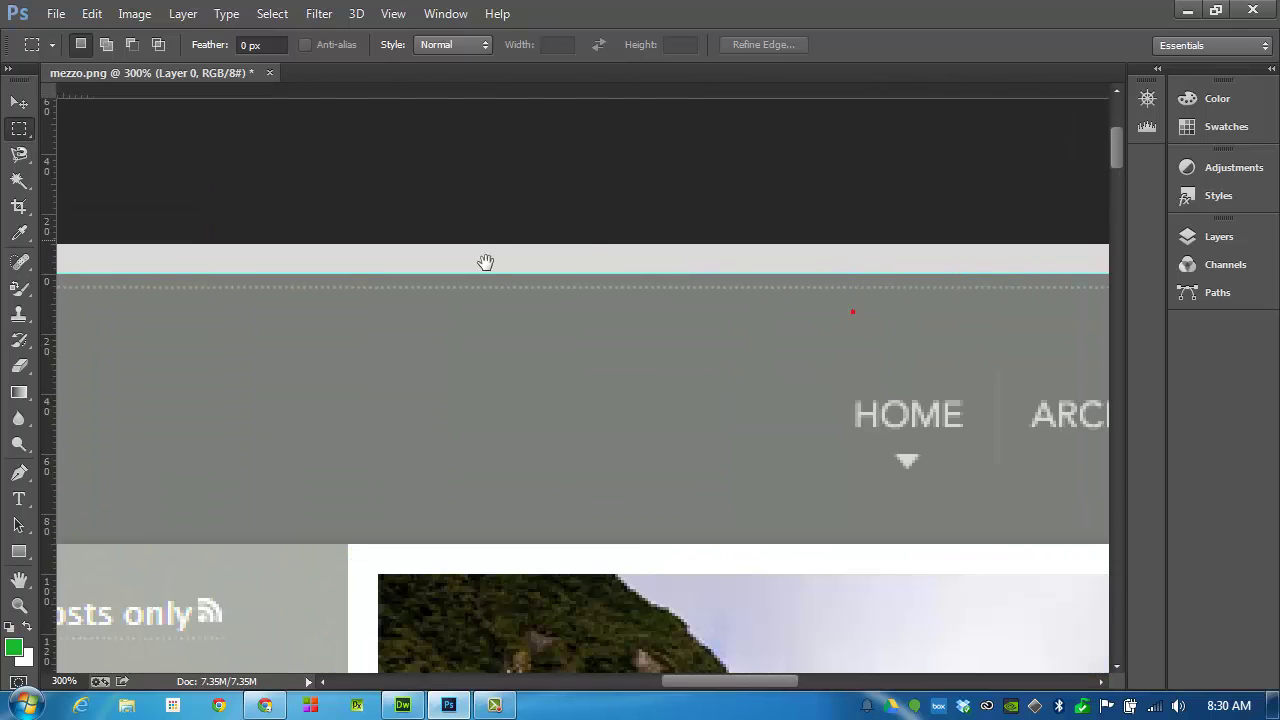
{"action": "left_click_drag", "start_coordinate": [485, 262], "coordinate": [543, 281]}
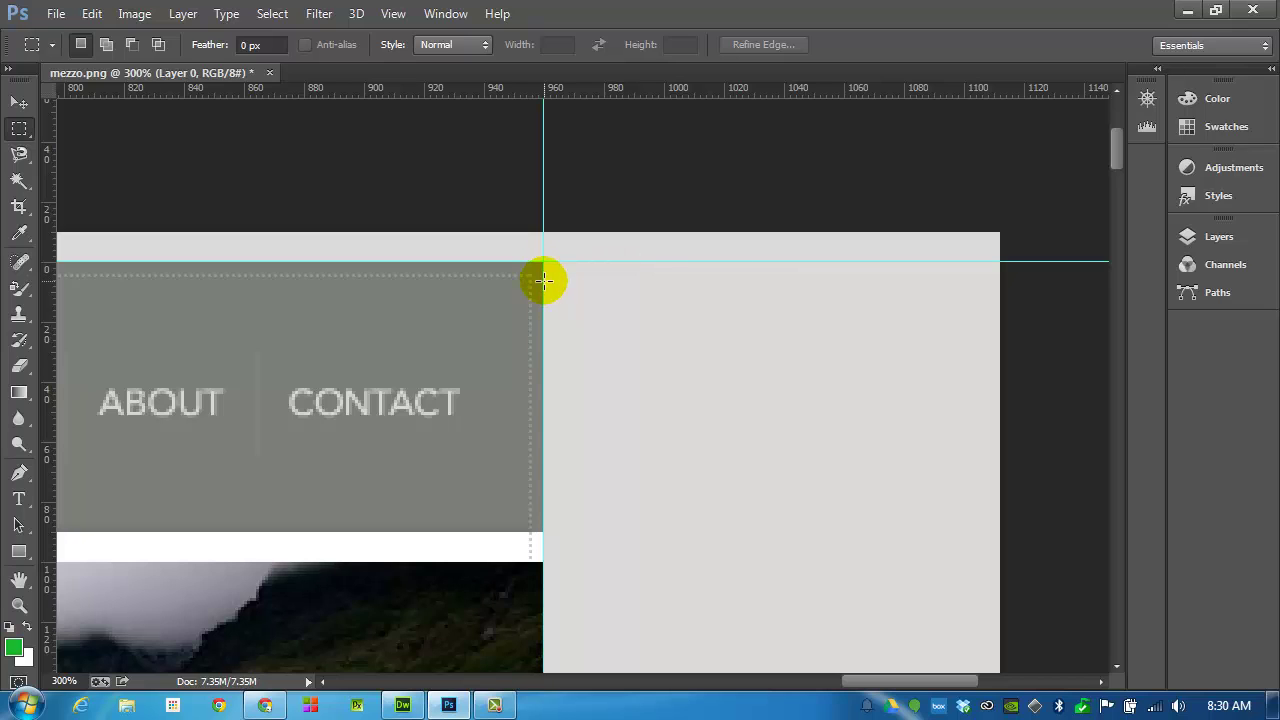
{"action": "left_click", "coordinate": [522, 298], "text": "ctrl"}
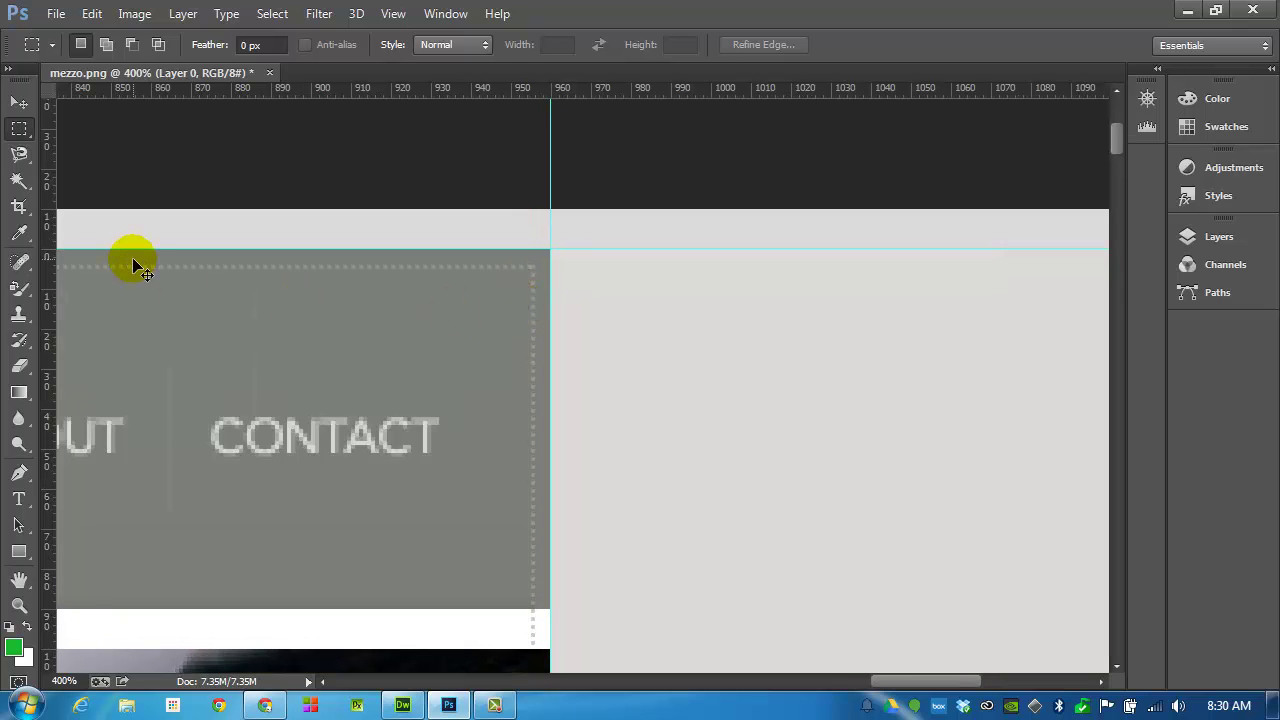
Step: Add horizontal guides at the header's bottom edge, about 90 px, and at the landscape photo's top edge, about 100 px
{"action": "key", "text": "ctrl+0"}
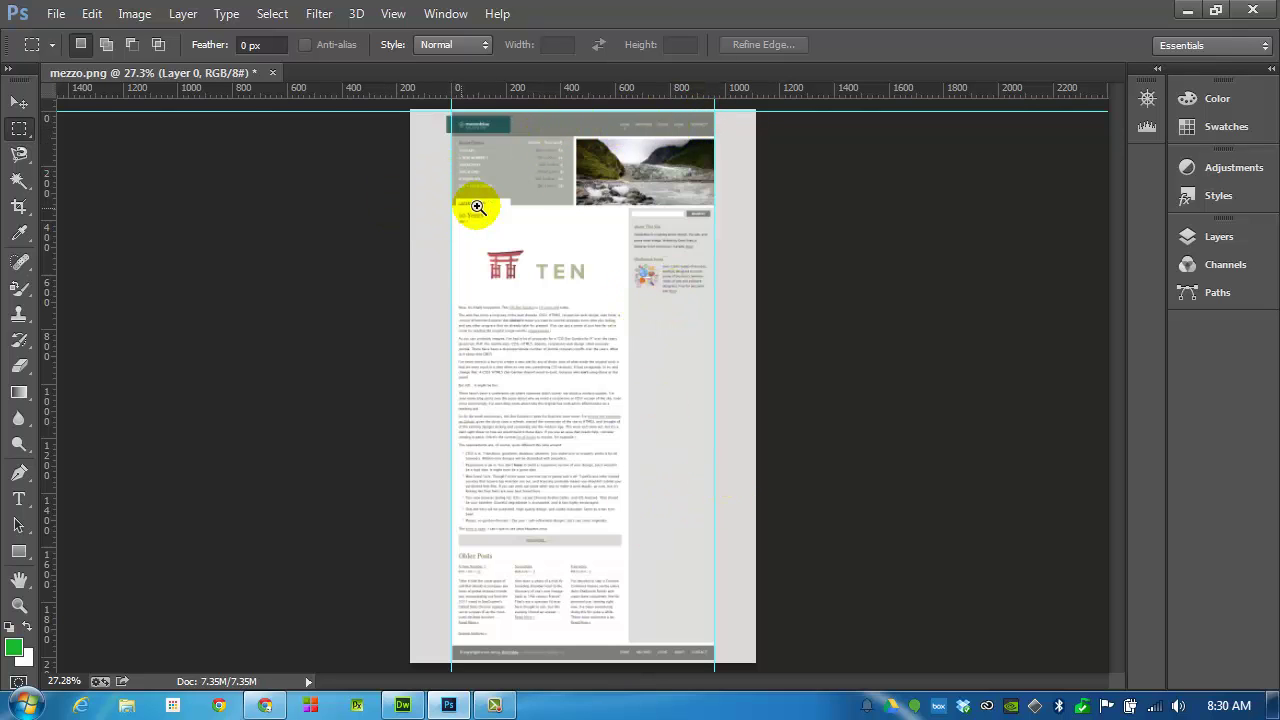
{"action": "left_click_drag", "start_coordinate": [594, 174], "coordinate": [545, 280]}
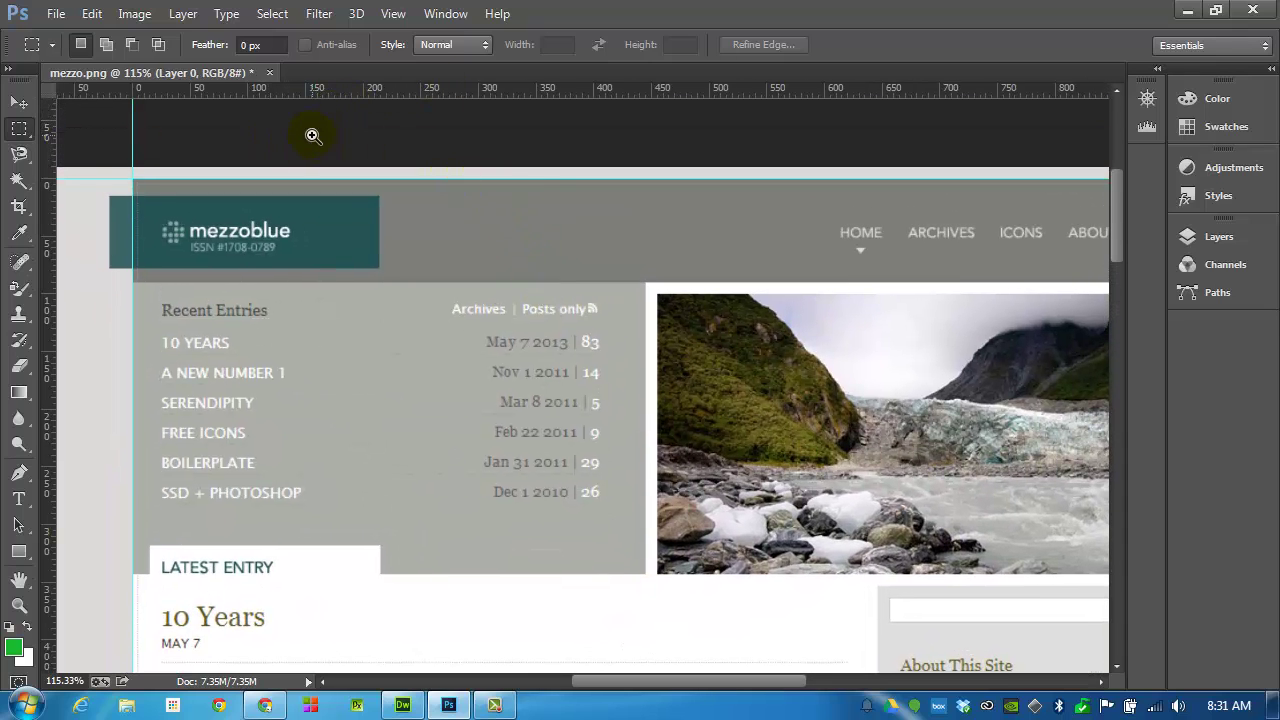
{"action": "scroll", "coordinate": [316, 130], "scroll_direction": "up", "scroll_amount": 1}
{"action": "left_click_drag", "start_coordinate": [432, 92], "coordinate": [373, 383]}
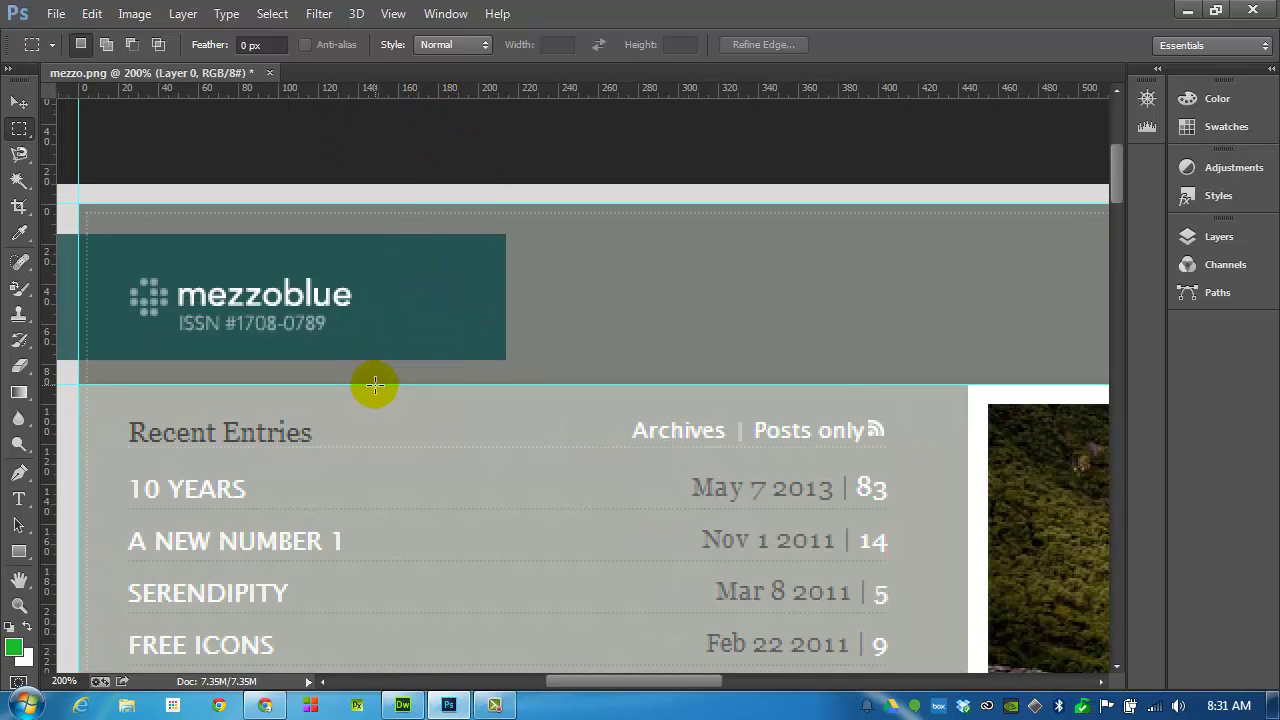
{"action": "left_click", "coordinate": [410, 275]}
{"action": "left_click", "coordinate": [385, 280], "text": "alt"}
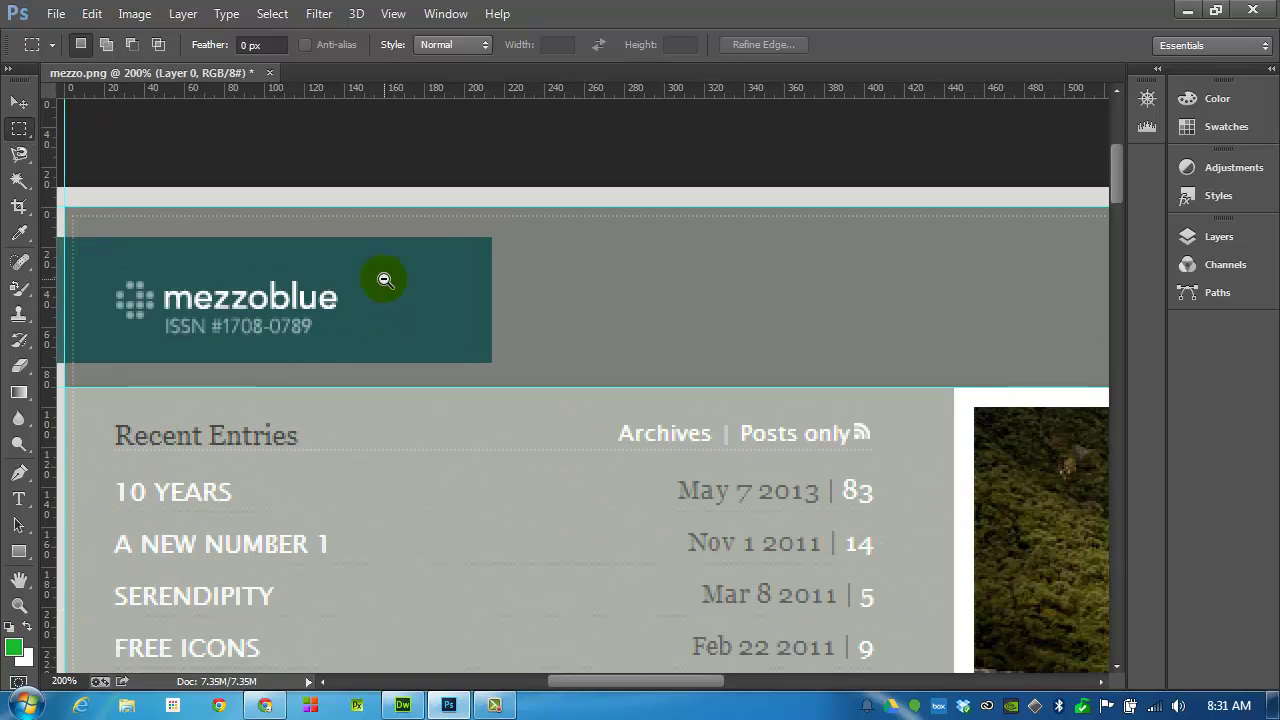
{"action": "left_click", "coordinate": [385, 280], "text": "alt"}
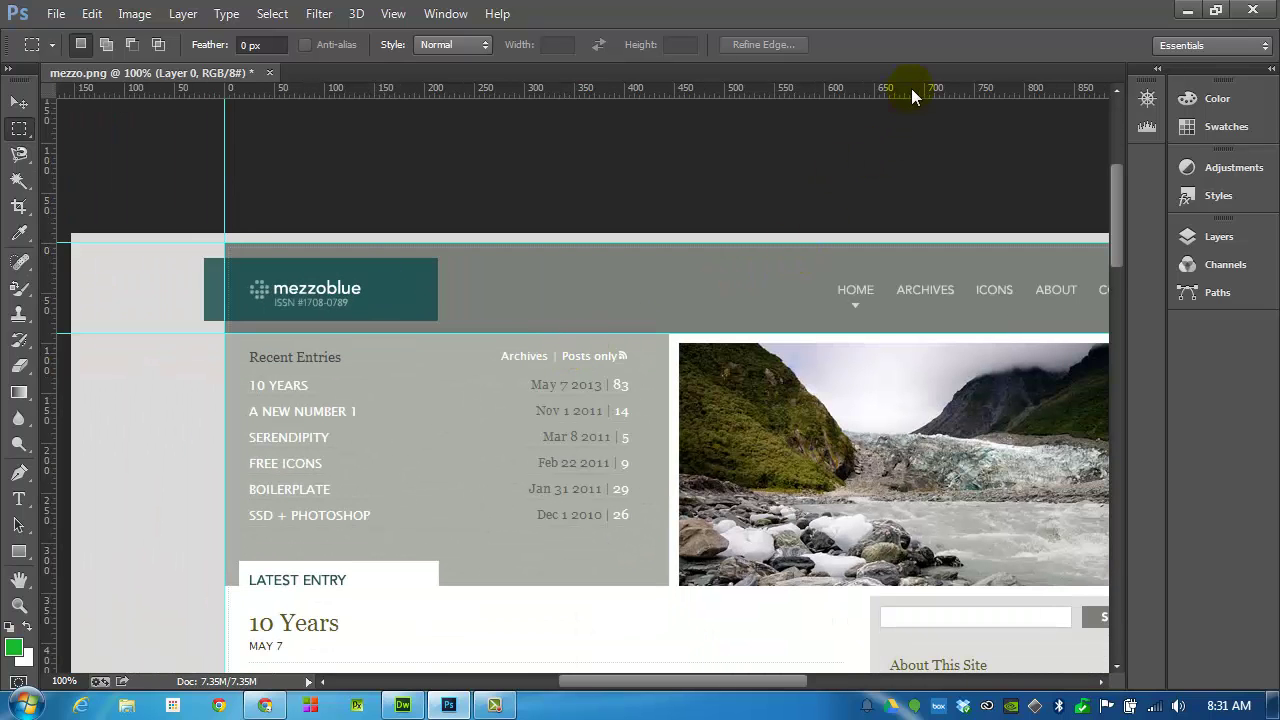
{"action": "left_click_drag", "start_coordinate": [917, 94], "coordinate": [886, 344]}
{"action": "left_click_drag", "start_coordinate": [885, 344], "coordinate": [885, 343]}
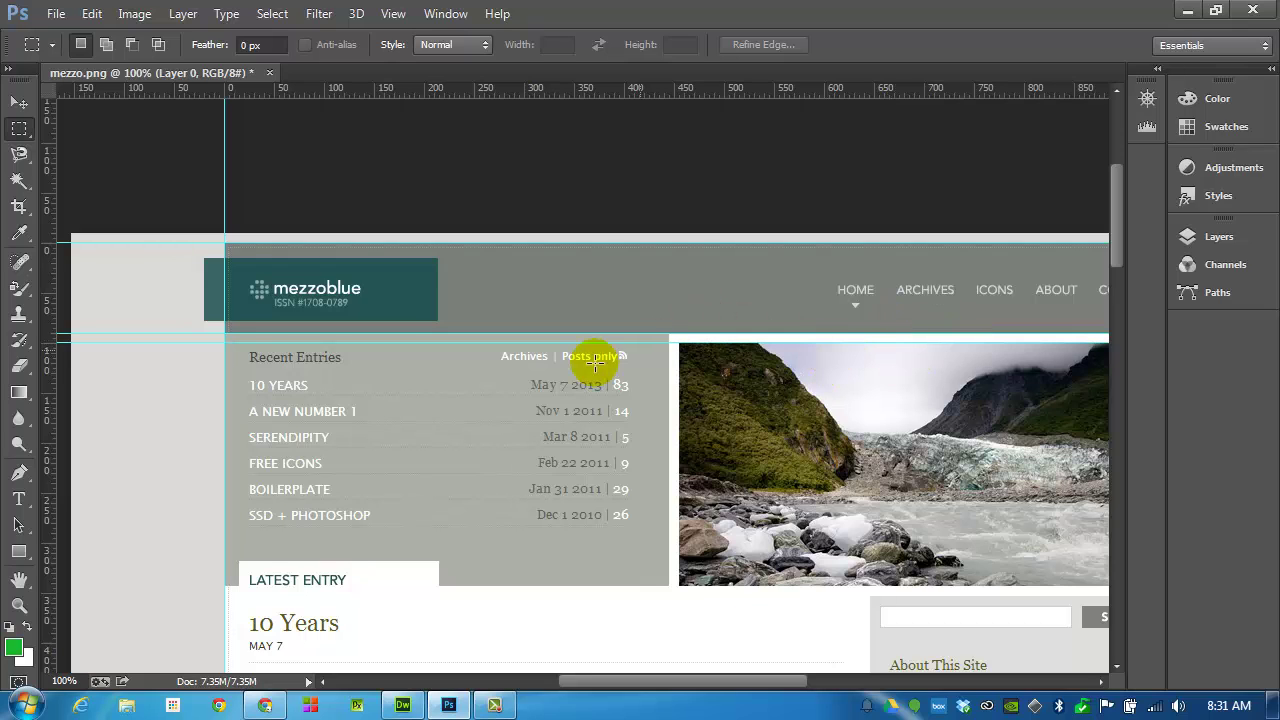
Step: Add a horizontal guide at the top of the search sidebar and a vertical guide along the sidebar's left edge
{"action": "scroll", "coordinate": [481, 384], "scroll_direction": "down", "scroll_amount": 5}
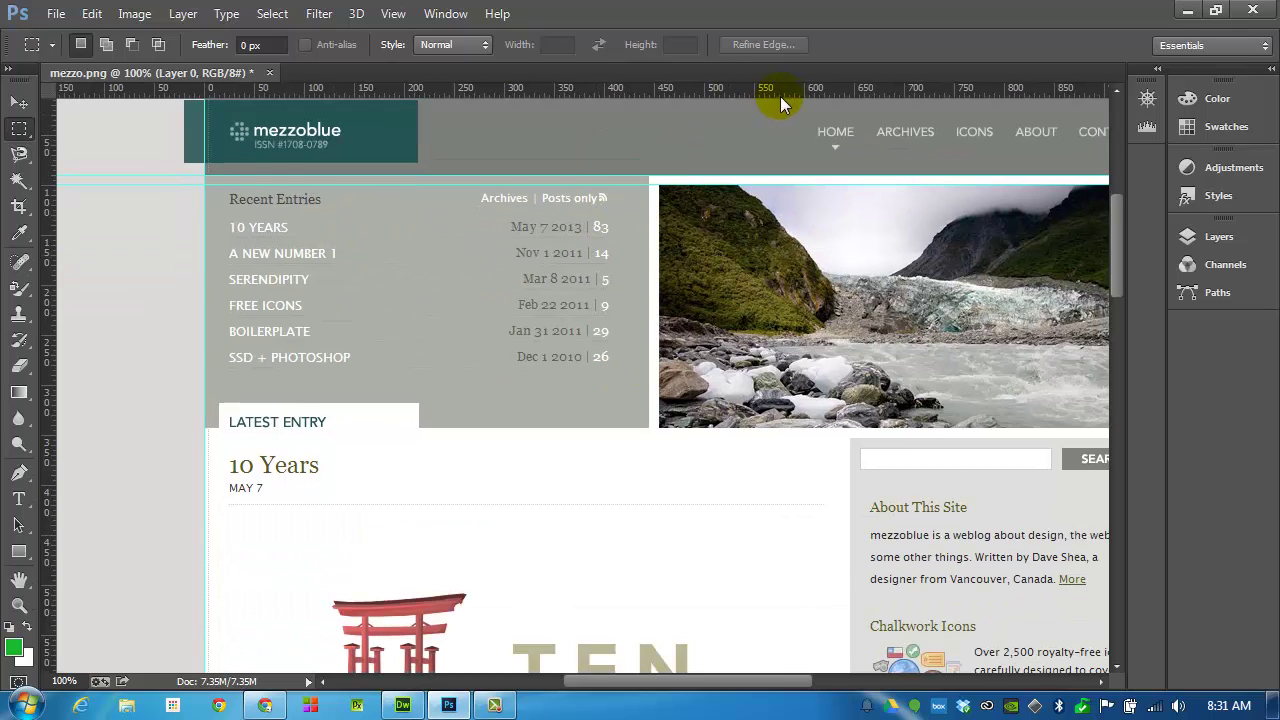
{"action": "left_click_drag", "start_coordinate": [786, 92], "coordinate": [914, 438]}
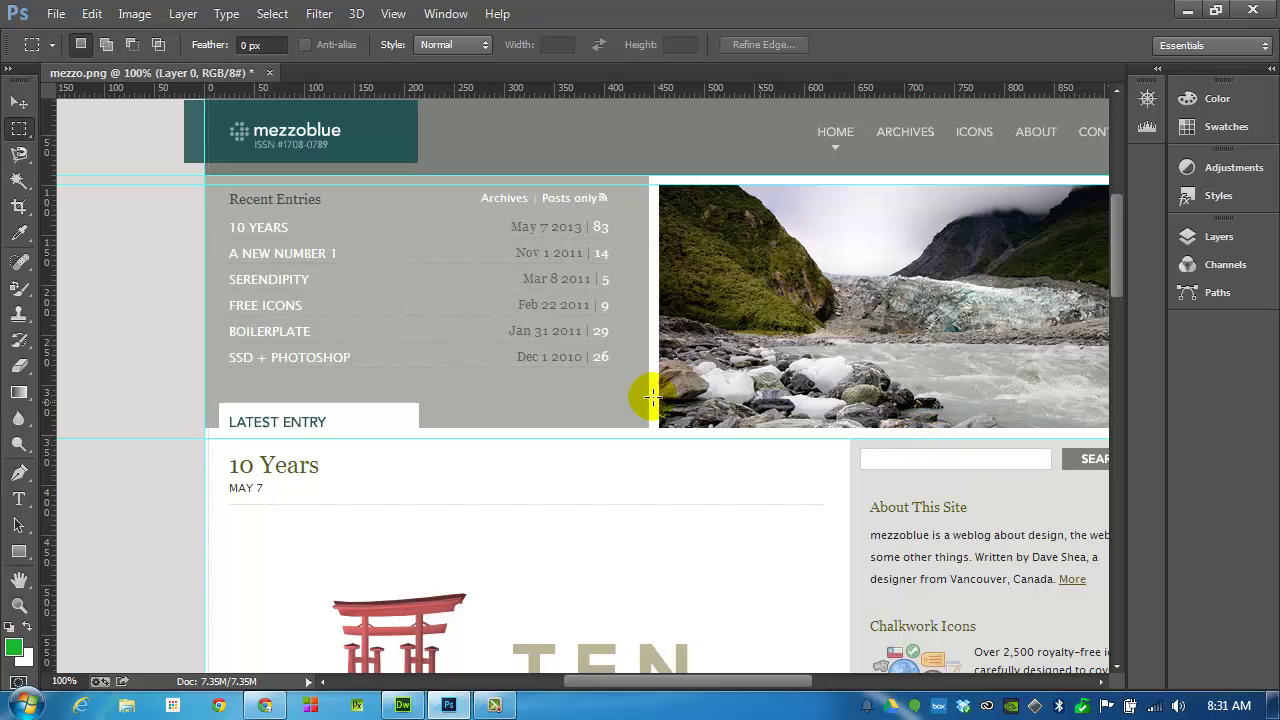
{"action": "left_click_drag", "start_coordinate": [694, 277], "coordinate": [577, 97]}
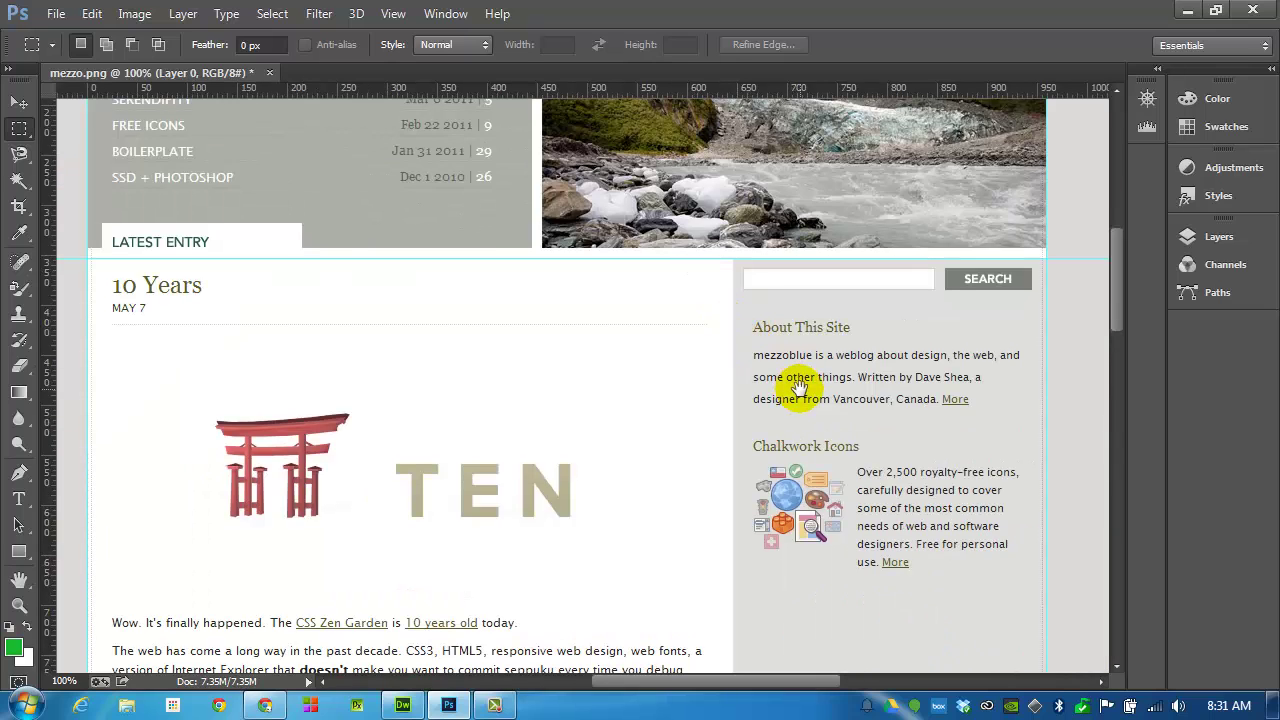
{"action": "left_click_drag", "start_coordinate": [48, 380], "coordinate": [732, 312]}
Step: Place horizontal guides on the top and bottom edges of the gray READ MORE bar
{"action": "left_click_drag", "start_coordinate": [727, 465], "coordinate": [767, 290]}
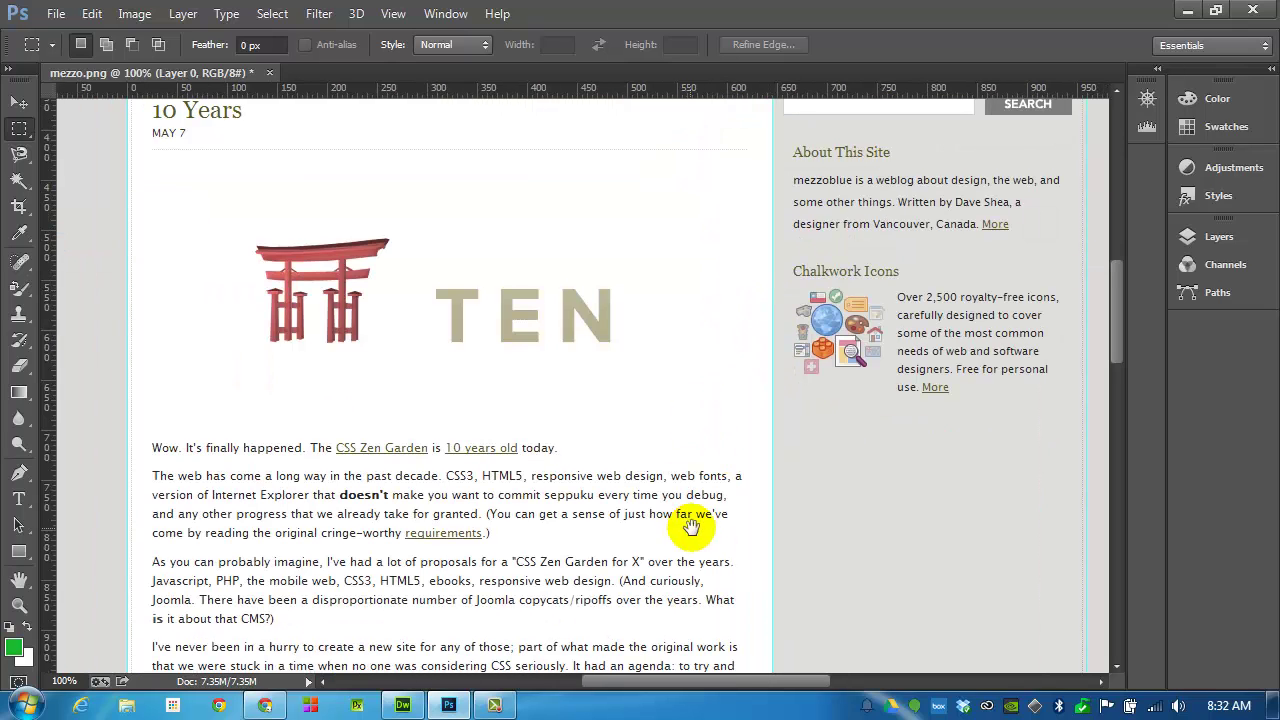
{"action": "left_click_drag", "start_coordinate": [665, 490], "coordinate": [703, 347]}
{"action": "left_click_drag", "start_coordinate": [708, 479], "coordinate": [673, 277]}
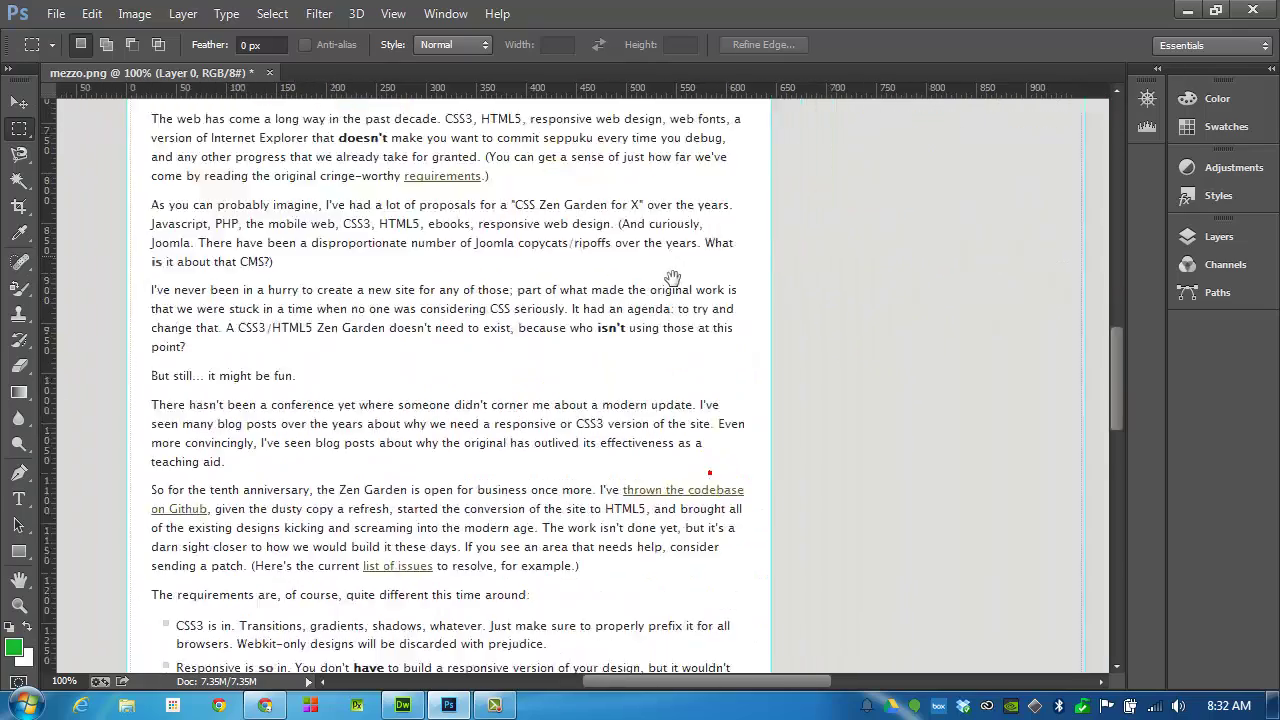
{"action": "left_click_drag", "start_coordinate": [690, 520], "coordinate": [690, 300]}
{"action": "left_click_drag", "start_coordinate": [700, 606], "coordinate": [706, 386]}
{"action": "left_click_drag", "start_coordinate": [421, 471], "coordinate": [443, 429]}
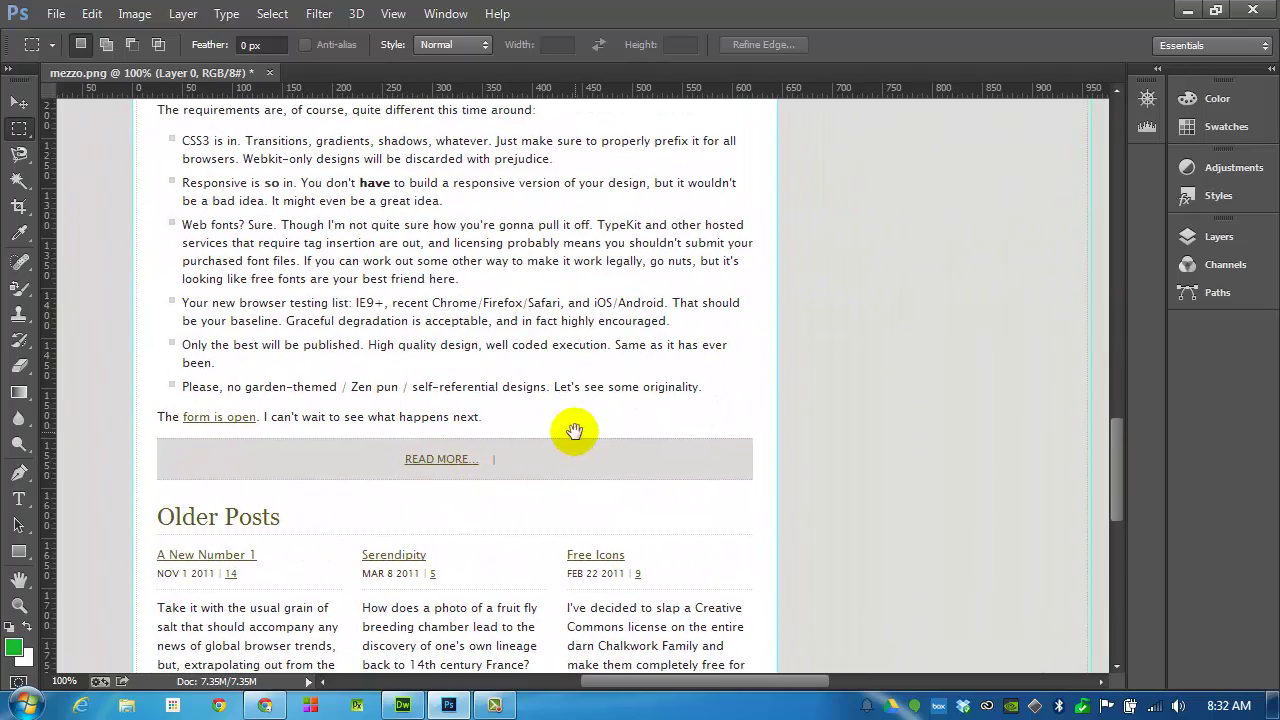
{"action": "left_click_drag", "start_coordinate": [566, 409], "coordinate": [603, 311]}
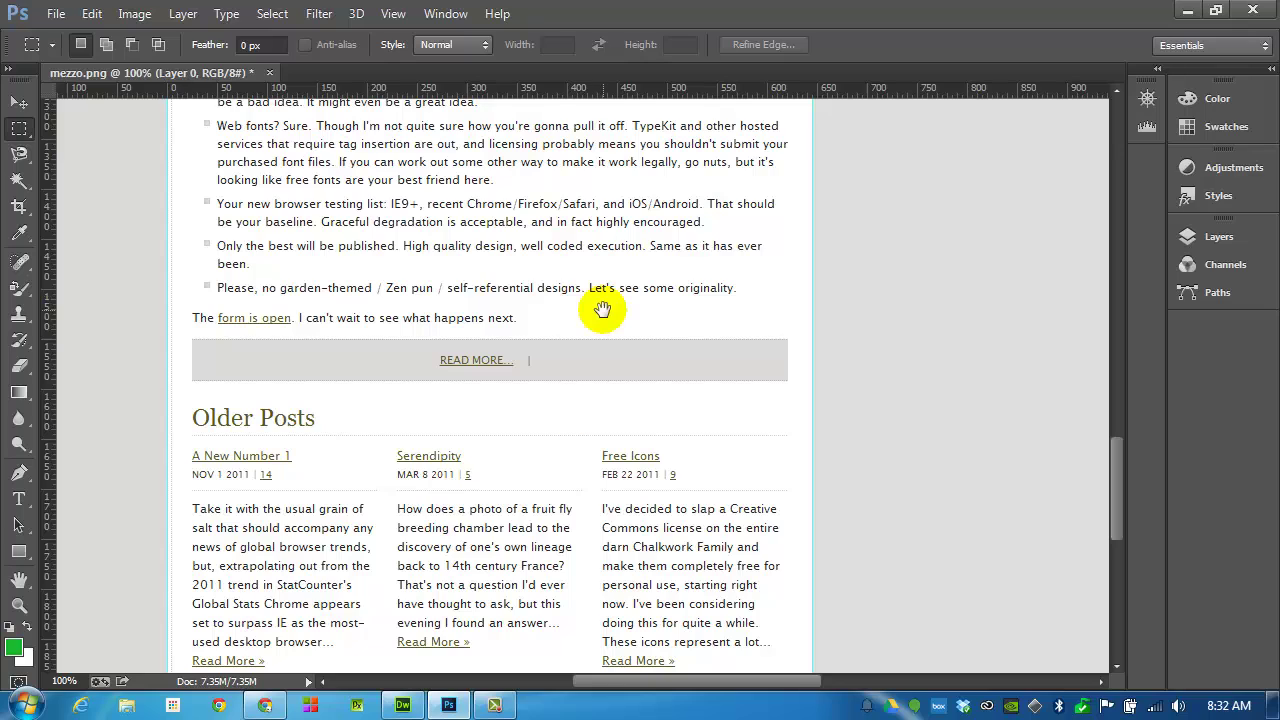
{"action": "left_click_drag", "start_coordinate": [677, 90], "coordinate": [674, 340]}
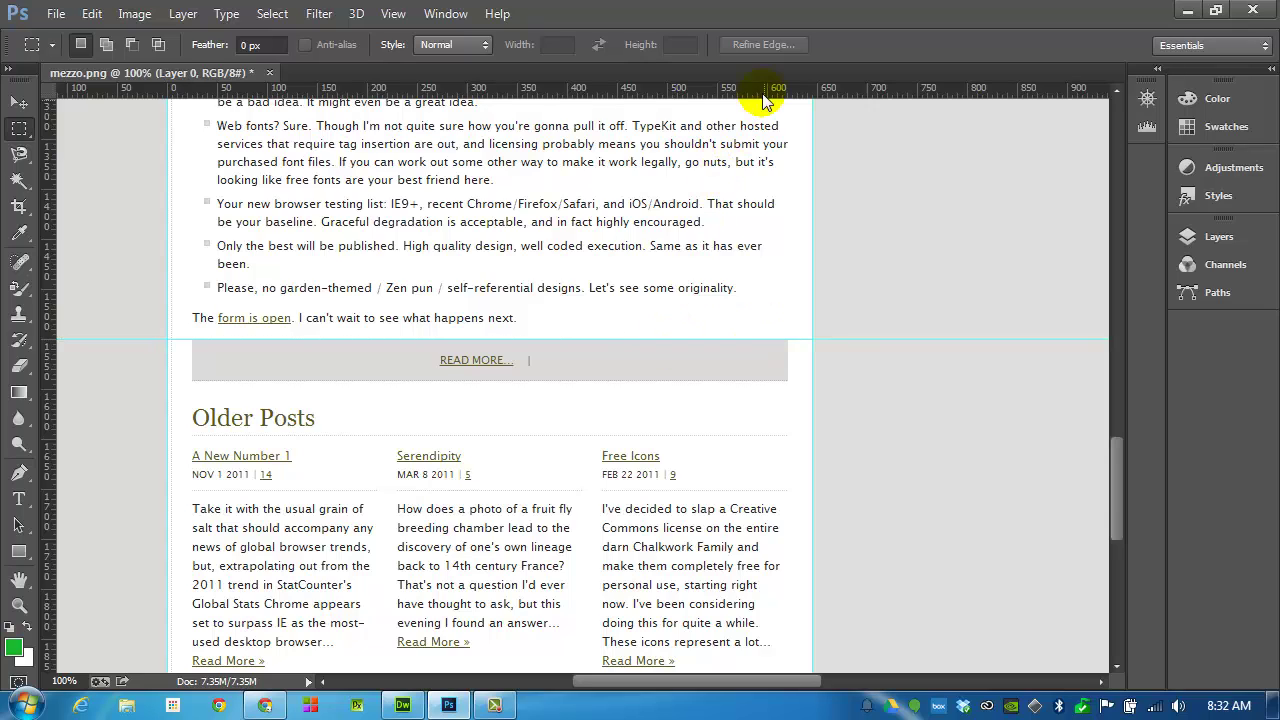
{"action": "left_click_drag", "start_coordinate": [751, 90], "coordinate": [705, 381]}
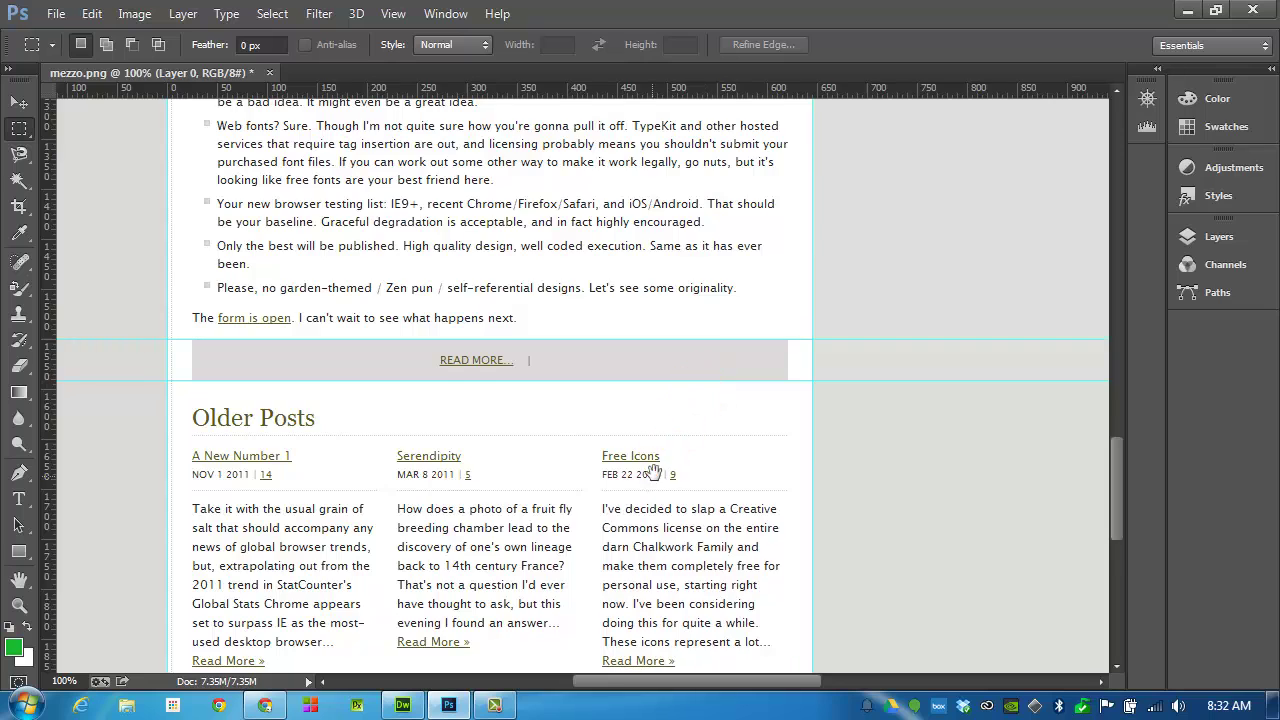
Step: Add horizontal guides below the three Older Posts columns and along the footer's top and bottom edges
{"action": "left_click_drag", "start_coordinate": [657, 463], "coordinate": [699, 303]}
{"action": "left_click_drag", "start_coordinate": [663, 88], "coordinate": [608, 520]}
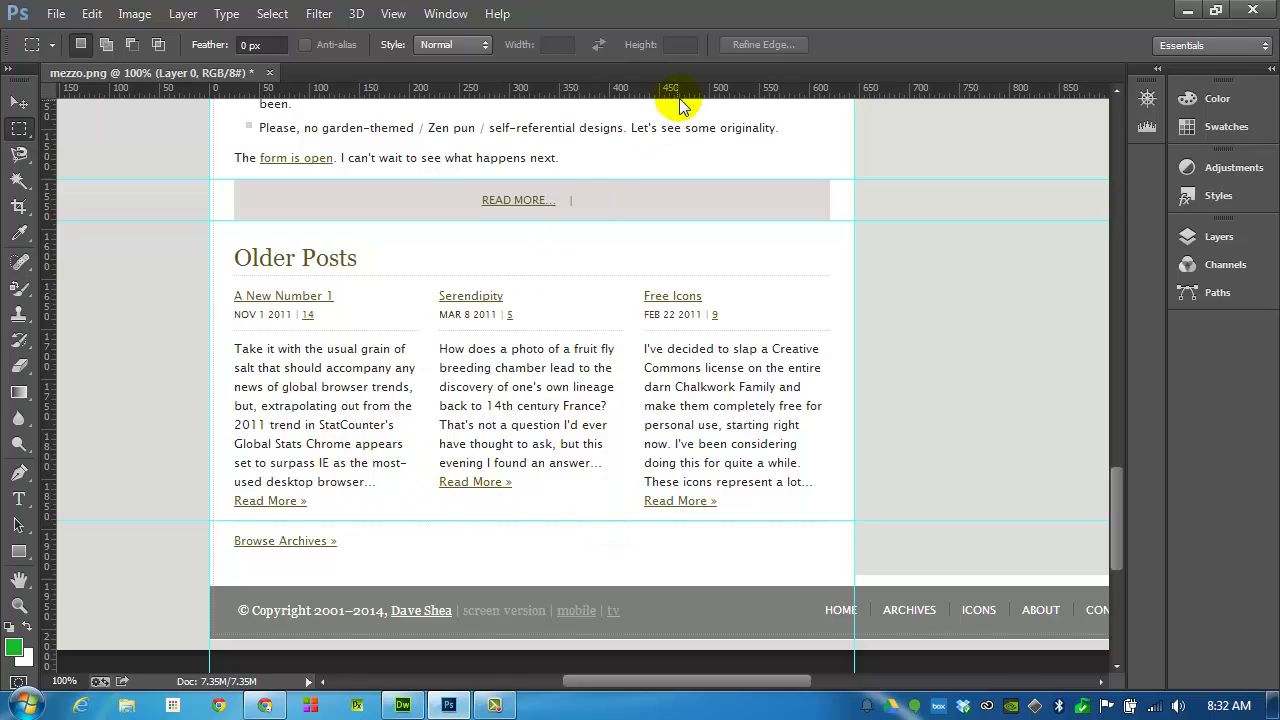
{"action": "left_click_drag", "start_coordinate": [690, 90], "coordinate": [649, 586]}
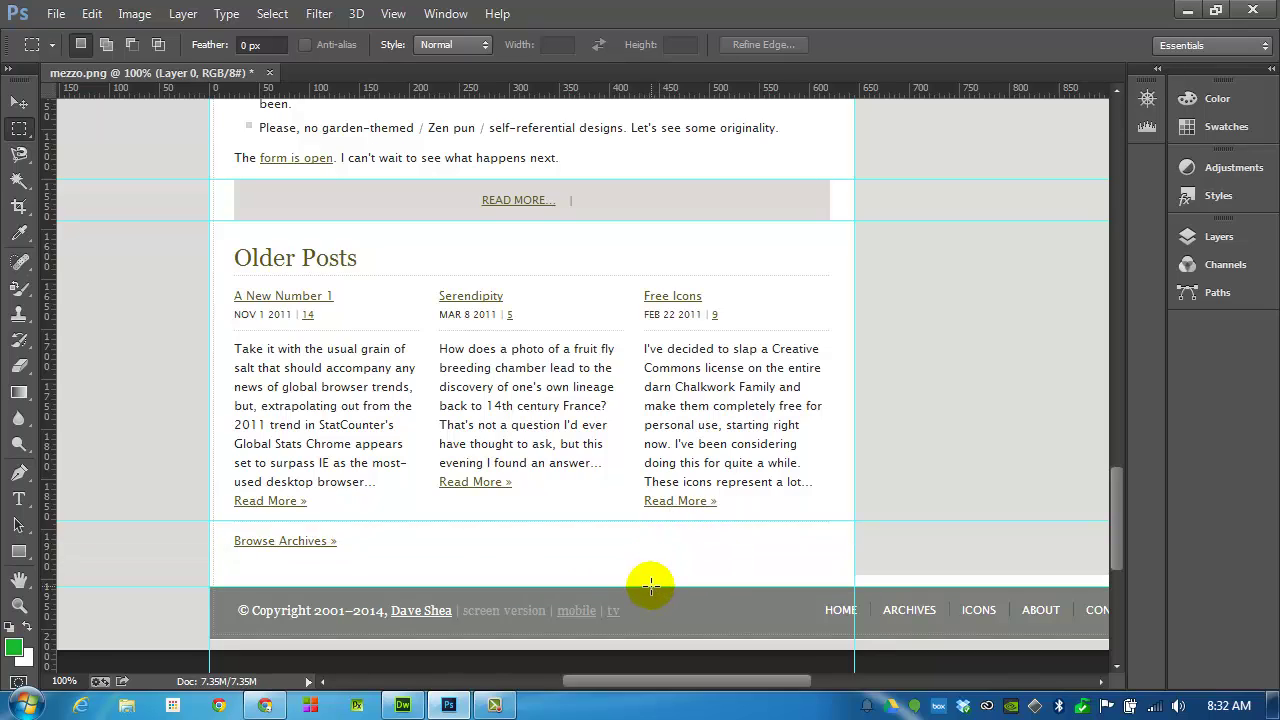
{"action": "scroll", "coordinate": [651, 357], "scroll_direction": "down", "scroll_amount": 4}
{"action": "mouse_move", "coordinate": [722, 92]}
{"action": "left_mouse_down"}
{"action": "mouse_move", "coordinate": [680, 165]}
{"action": "mouse_move", "coordinate": [621, 422]}
{"action": "left_mouse_up"}
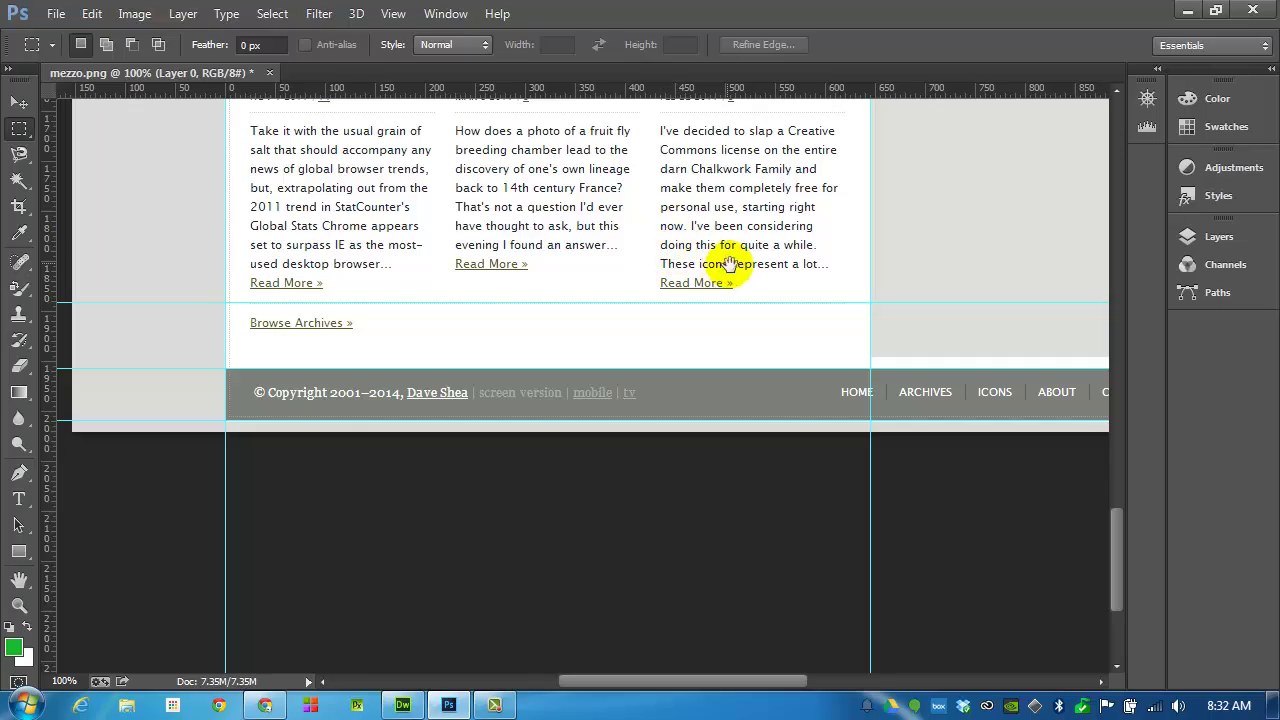
Step: Select the full header banner along its guides with the Rectangular Marquee and display the Info readout to measure it
{"action": "scroll", "coordinate": [958, 264], "scroll_direction": "up", "scroll_amount": 6}
{"action": "mouse_move", "coordinate": [958, 264]}
{"action": "left_mouse_down"}
{"action": "mouse_move", "coordinate": [769, 280]}
{"action": "mouse_move", "coordinate": [766, 429]}
{"action": "left_mouse_up"}
{"action": "left_click_drag", "start_coordinate": [680, 110], "coordinate": [694, 329]}
{"action": "left_click_drag", "start_coordinate": [600, 110], "coordinate": [771, 312]}
{"action": "left_click_drag", "start_coordinate": [771, 239], "coordinate": [726, 503]}
{"action": "left_click_drag", "start_coordinate": [796, 362], "coordinate": [709, 427]}
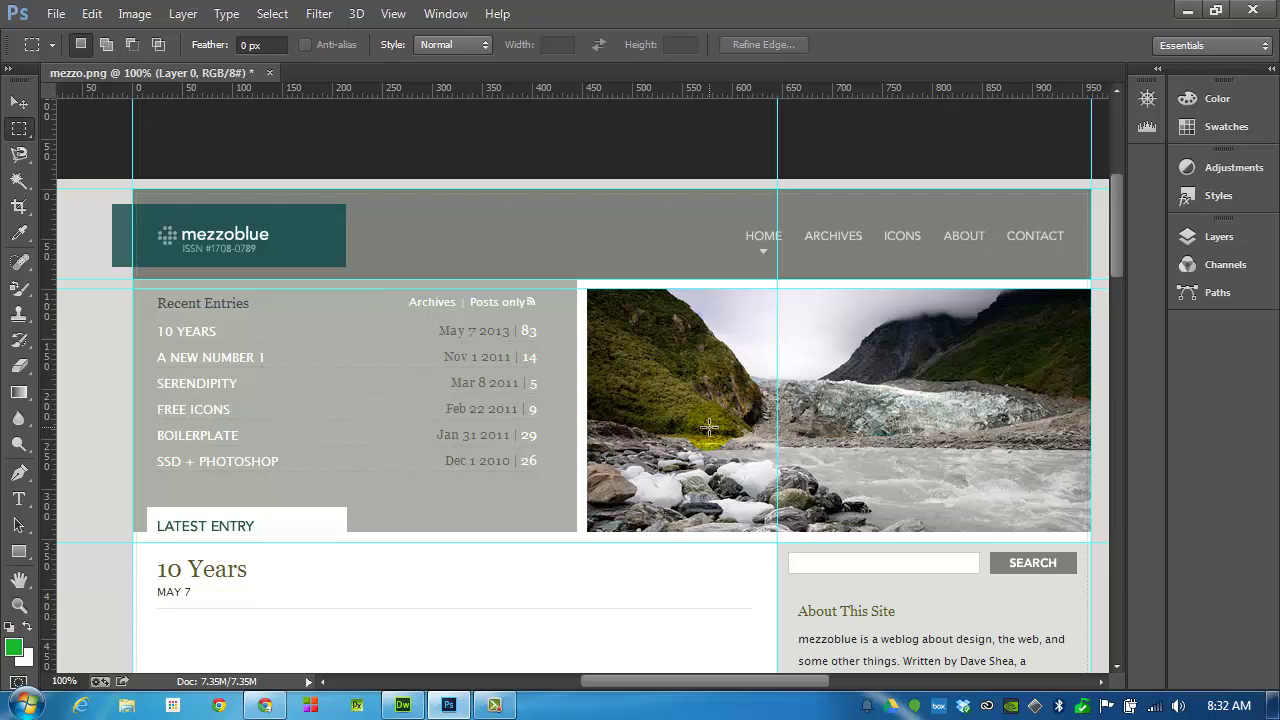
{"action": "left_click", "coordinate": [555, 374]}
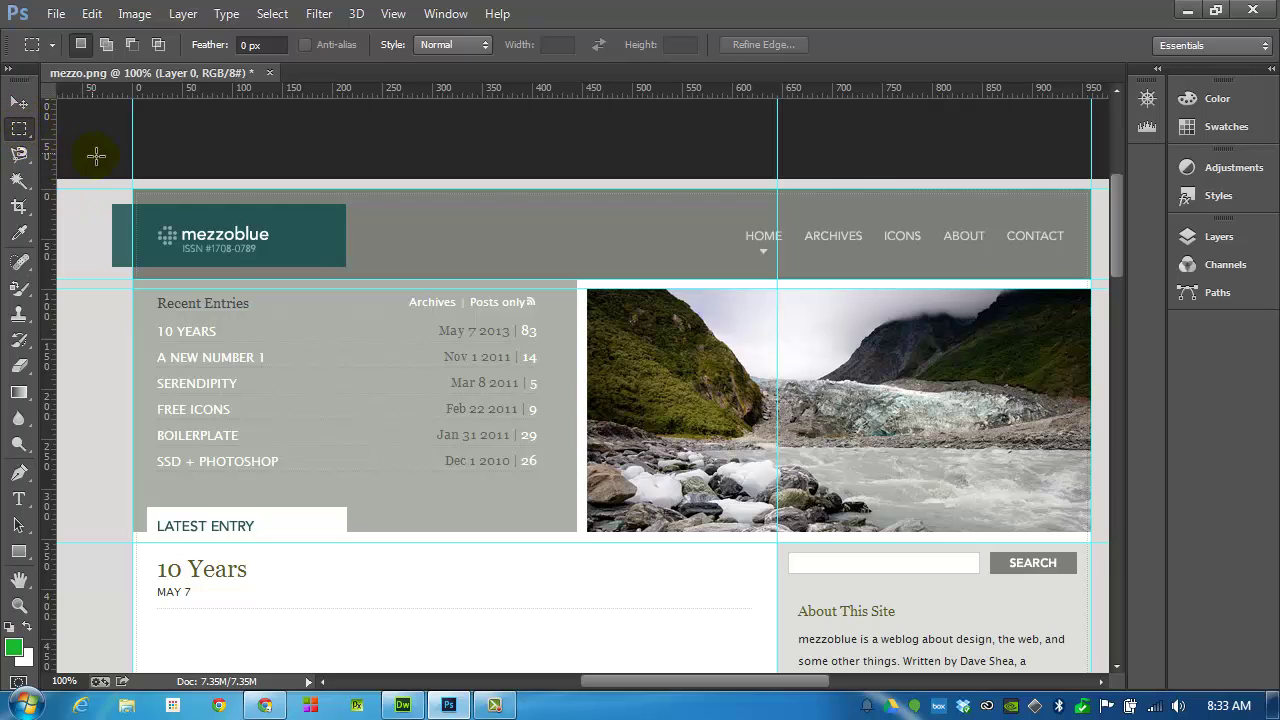
{"action": "left_click_drag", "start_coordinate": [132, 190], "coordinate": [1092, 280]}
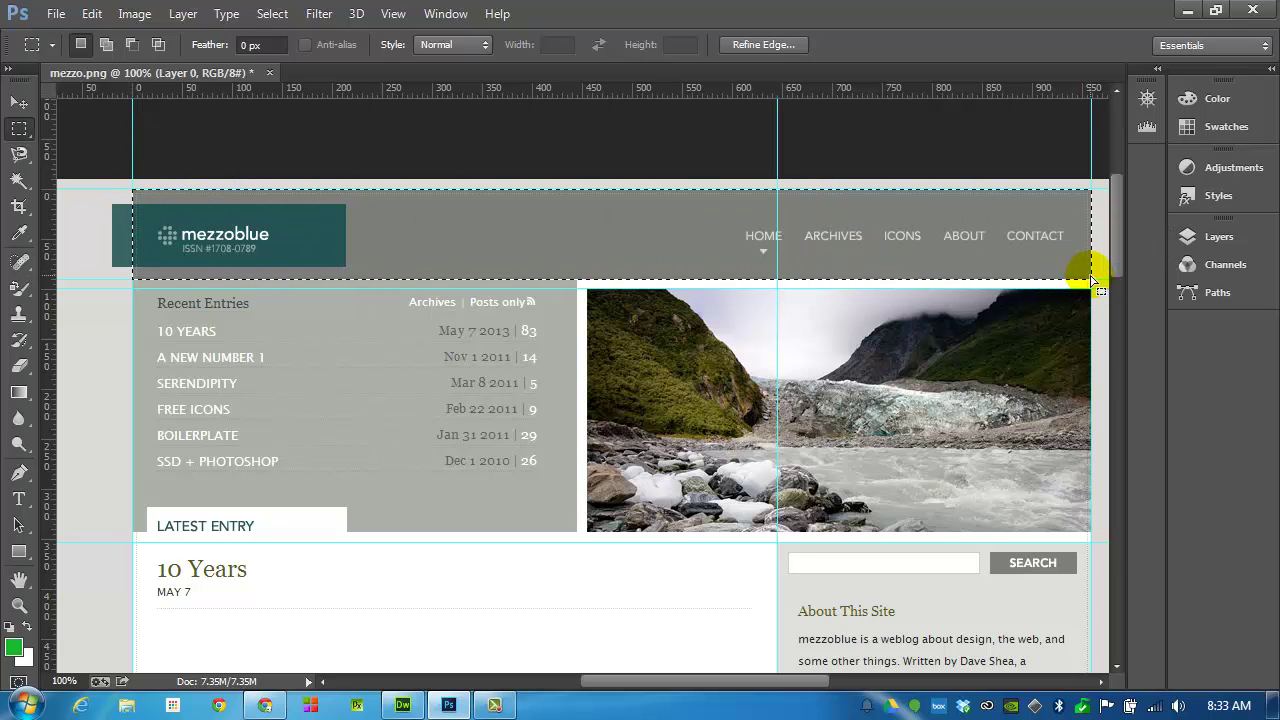
{"action": "left_click", "coordinate": [443, 13]}
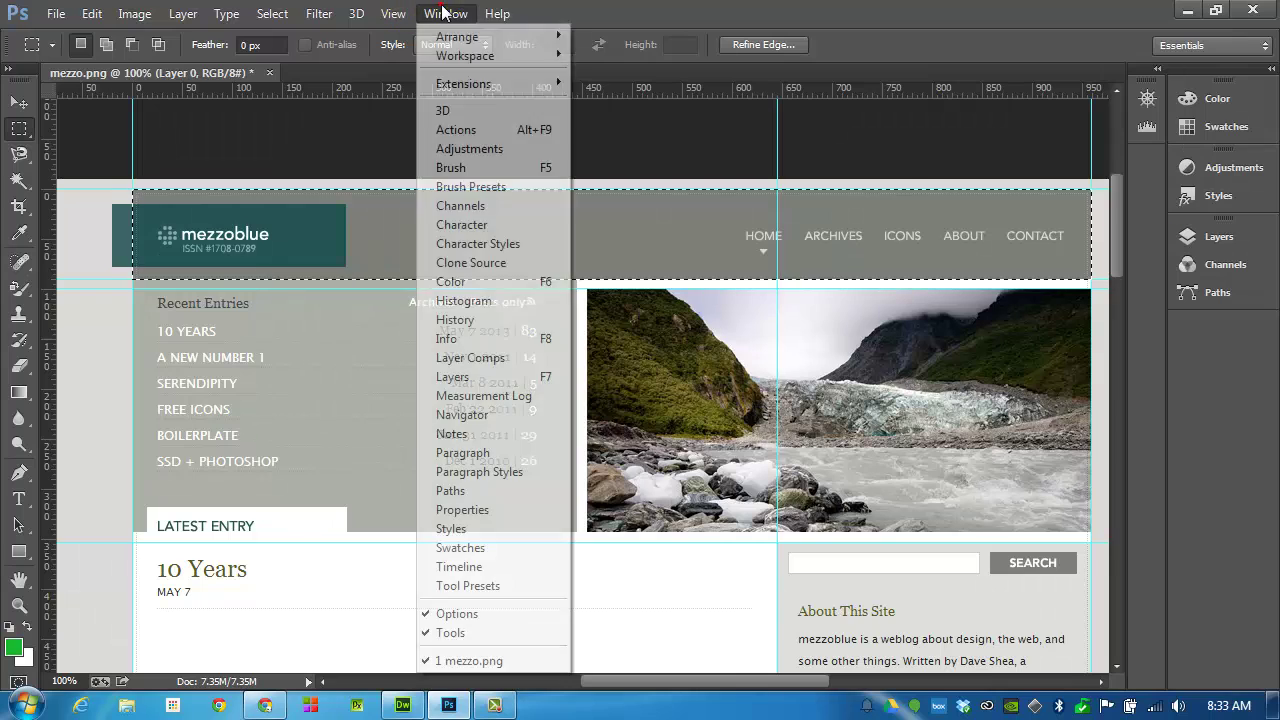
{"action": "left_click", "coordinate": [488, 339]}
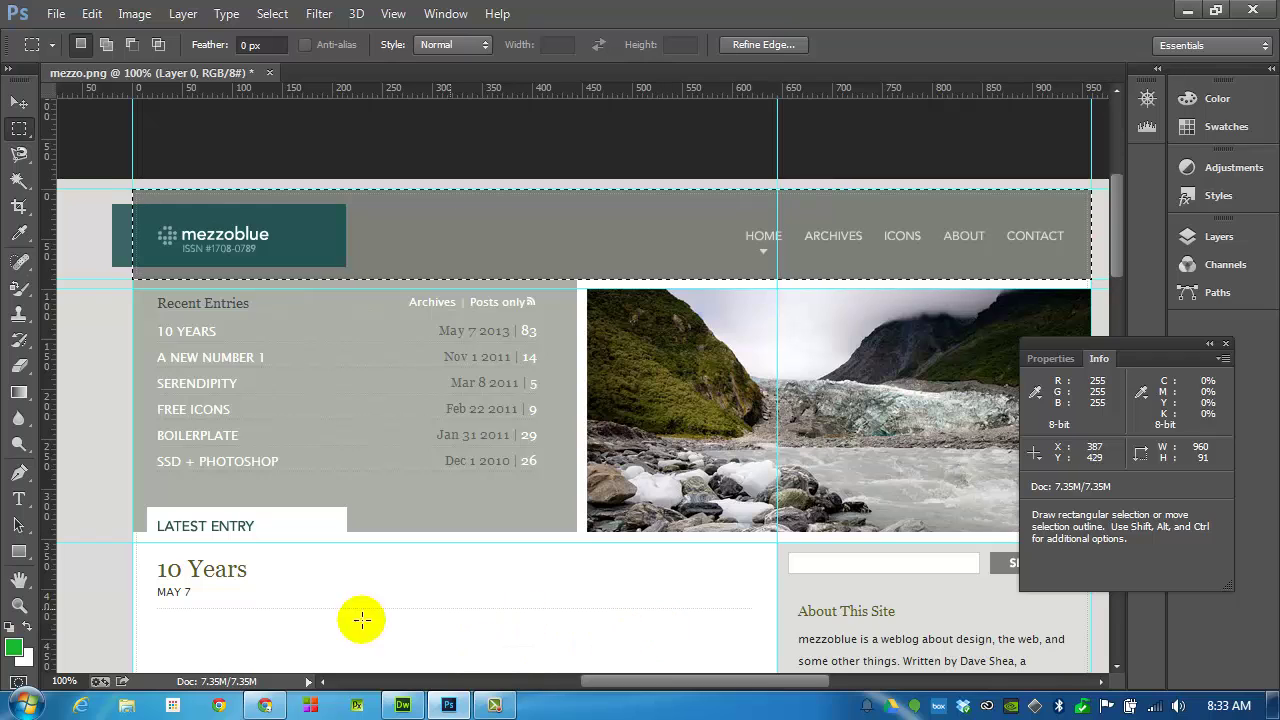
Step: Switch to Notepad++, set its window to Always on top, and write the line "banner 960x90" in a new file
{"action": "left_click", "coordinate": [28, 705]}
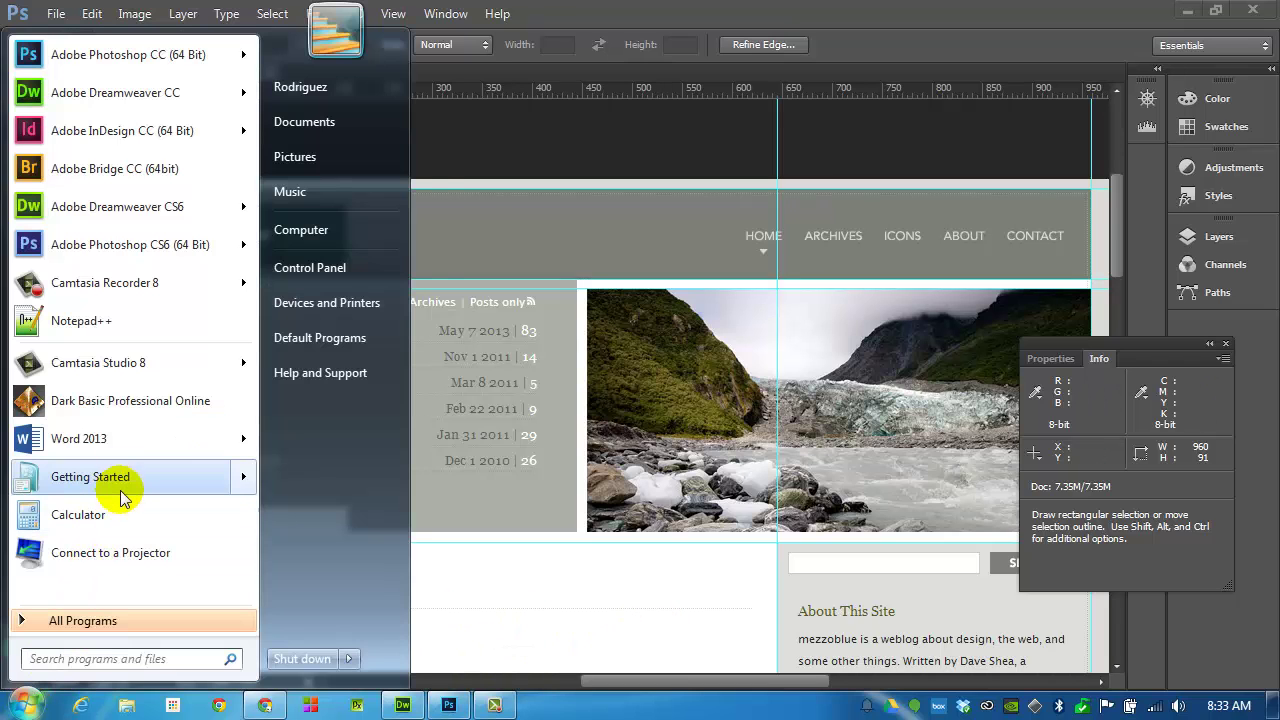
{"action": "left_click", "coordinate": [128, 333]}
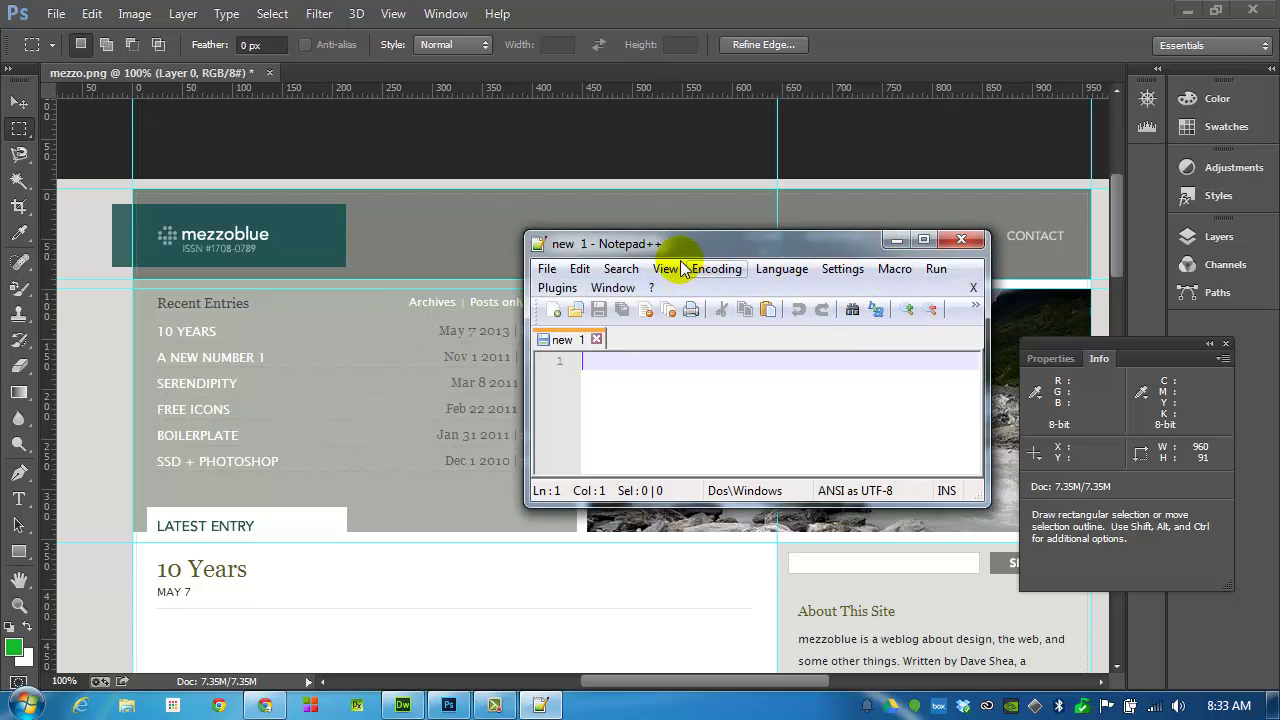
{"action": "left_click", "coordinate": [666, 270]}
{"action": "left_click", "coordinate": [786, 154]}
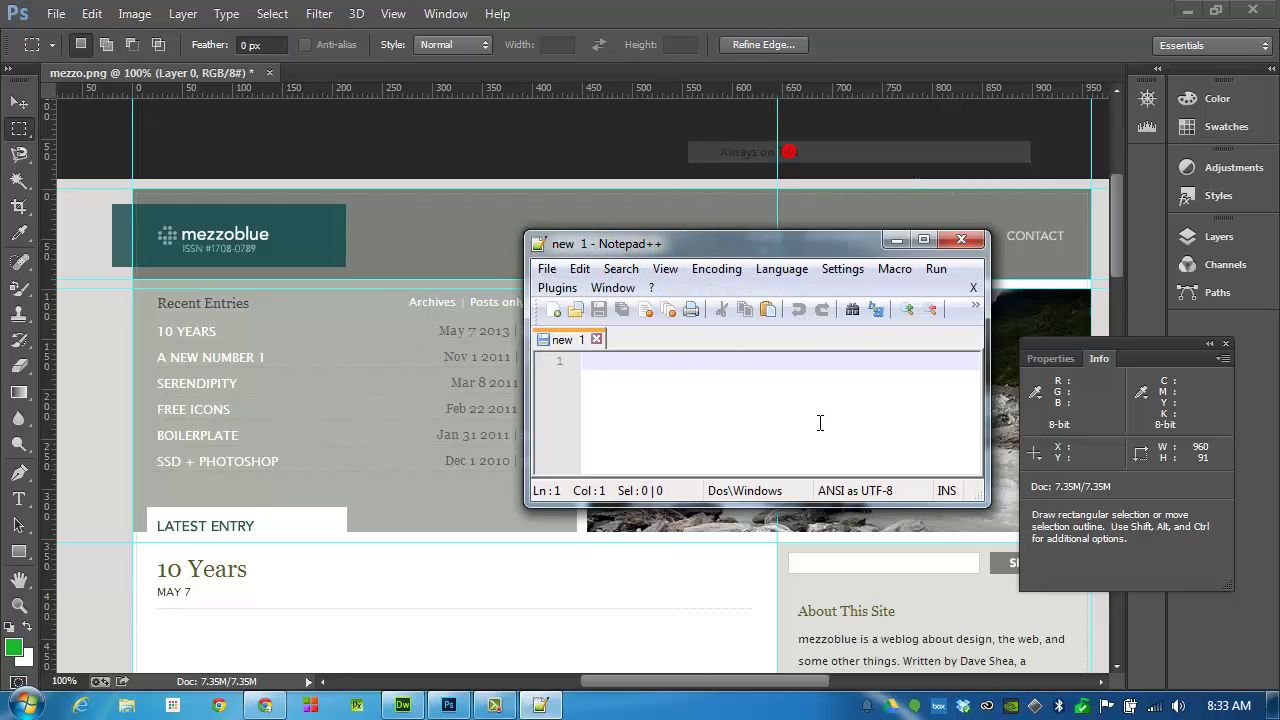
{"action": "left_click", "coordinate": [655, 406]}
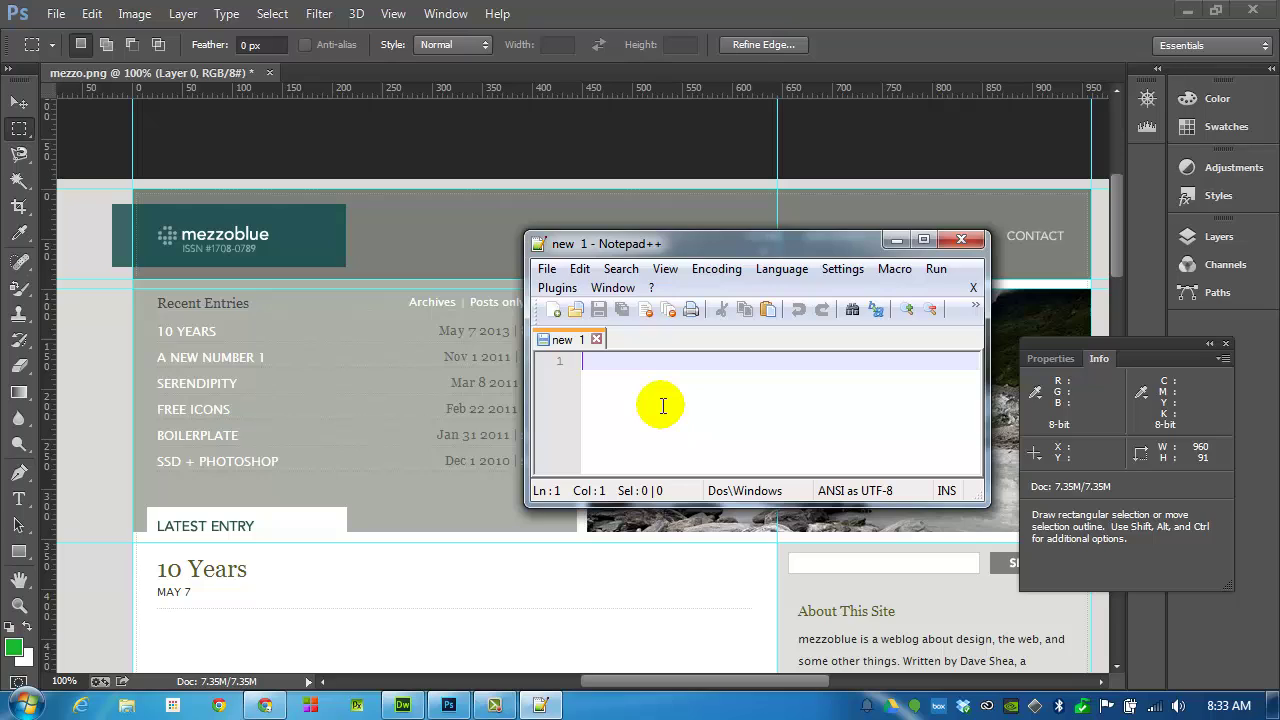
{"action": "type", "text": "b"}
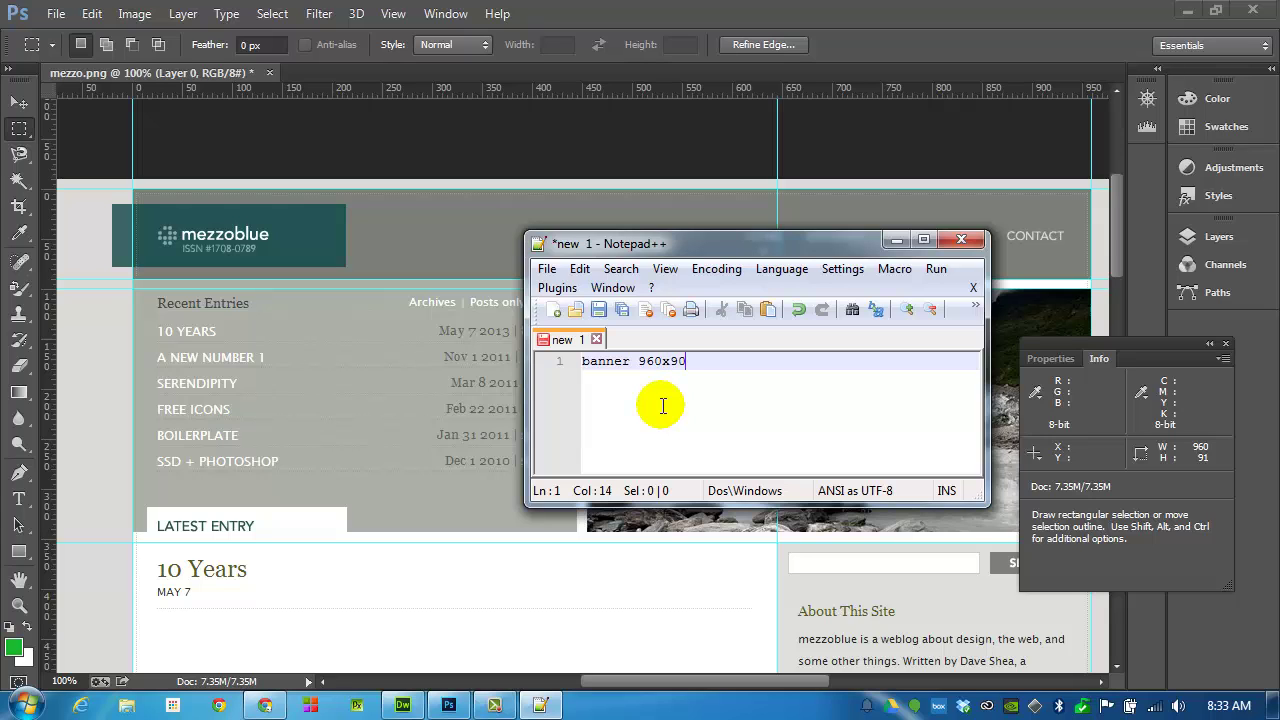
{"action": "type", "text": "anner 960x90"}
{"action": "key", "text": "Return"}
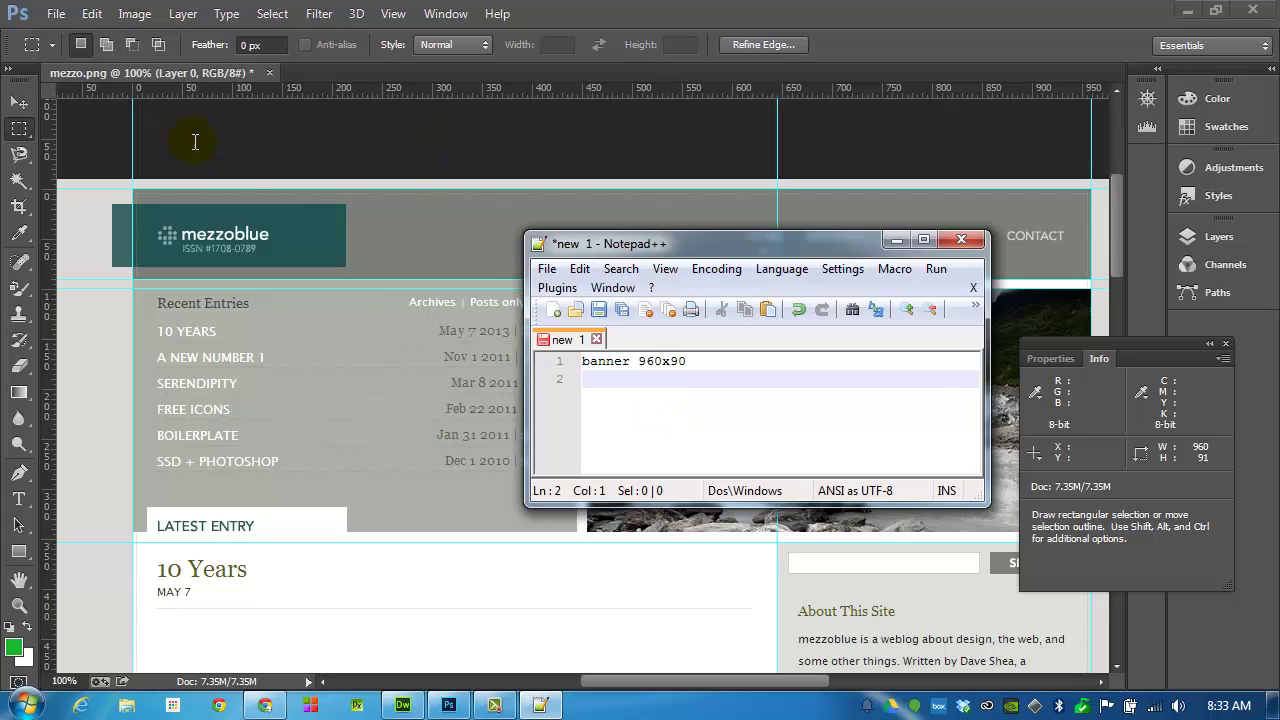
Step: Move the notes window clear of the header, select the teal mezzoblue logo box, and record "logo 235x65" in the notes
{"action": "left_click_drag", "start_coordinate": [710, 250], "coordinate": [683, 346]}
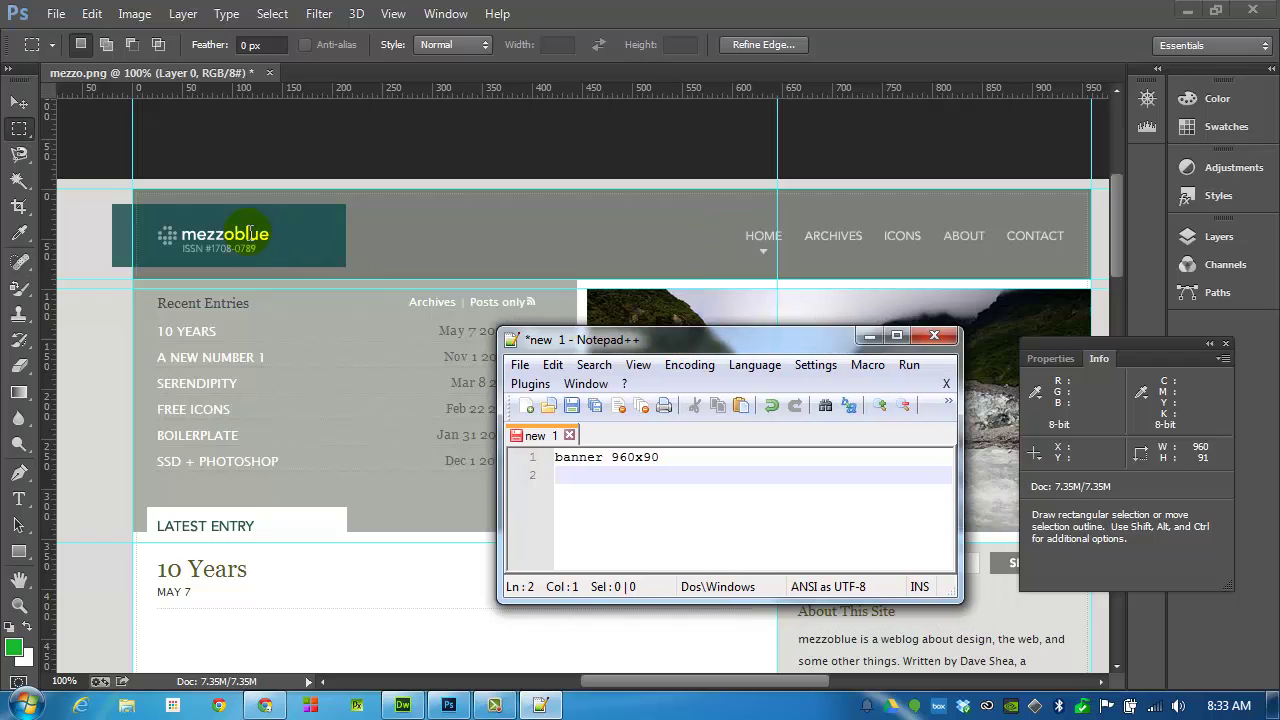
{"action": "left_click", "coordinate": [30, 132]}
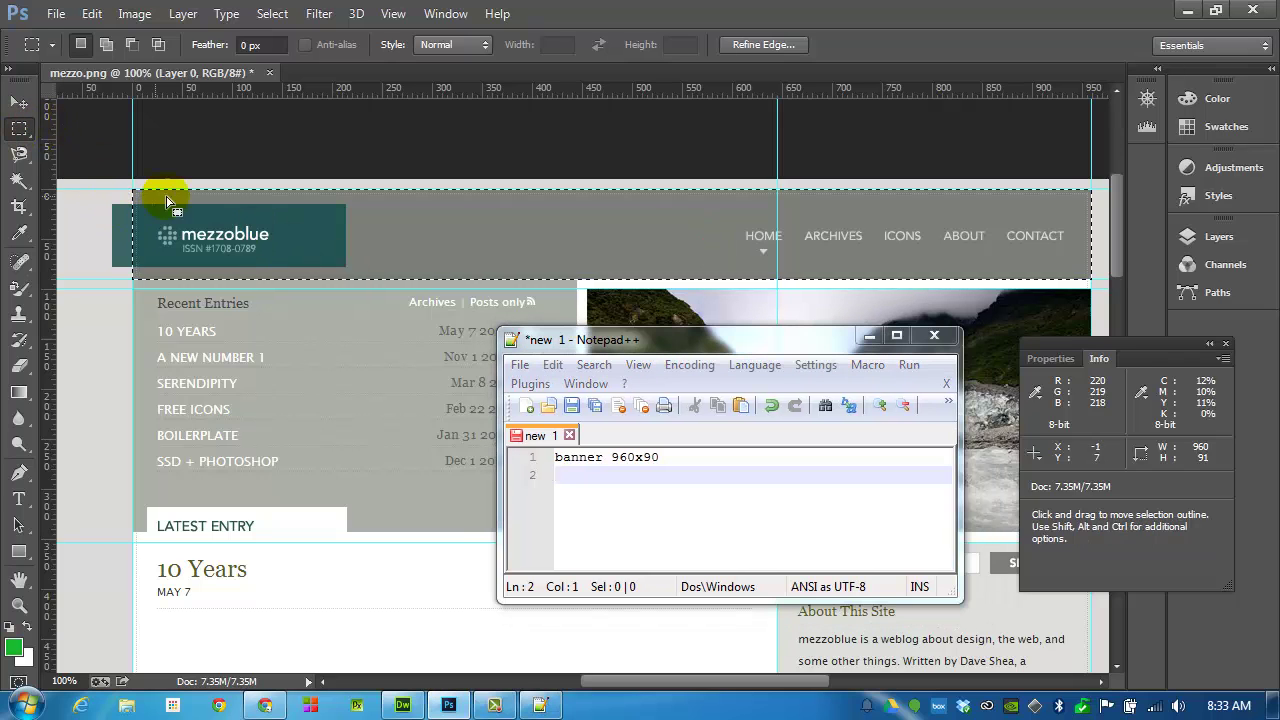
{"action": "left_click", "coordinate": [201, 171]}
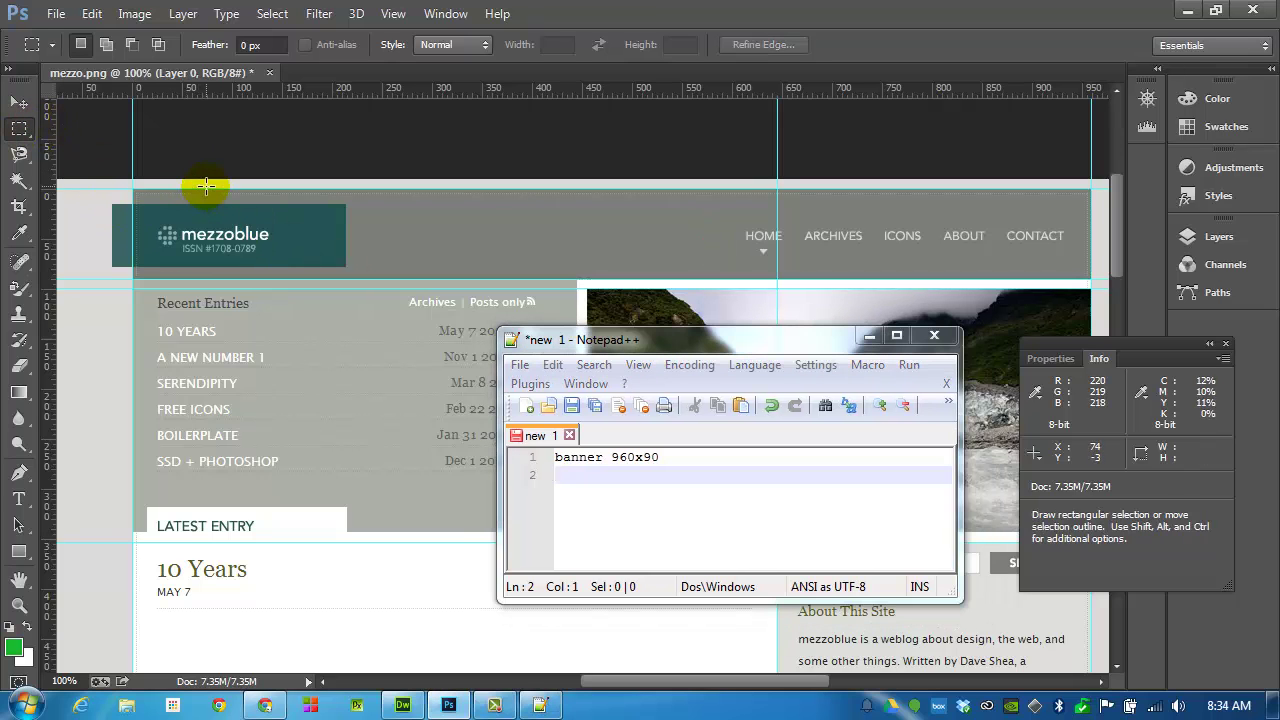
{"action": "left_click_drag", "start_coordinate": [206, 187], "coordinate": [268, 203]}
{"action": "left_click", "coordinate": [724, 495]}
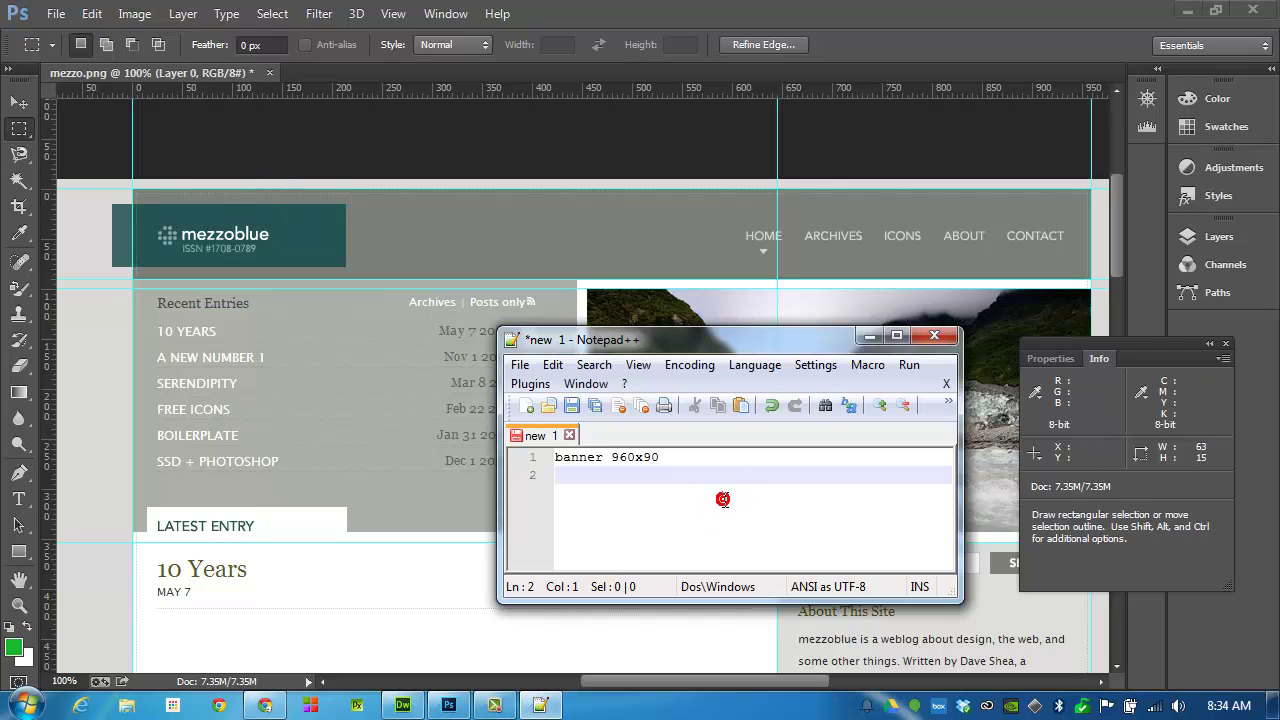
{"action": "left_click", "coordinate": [100, 200]}
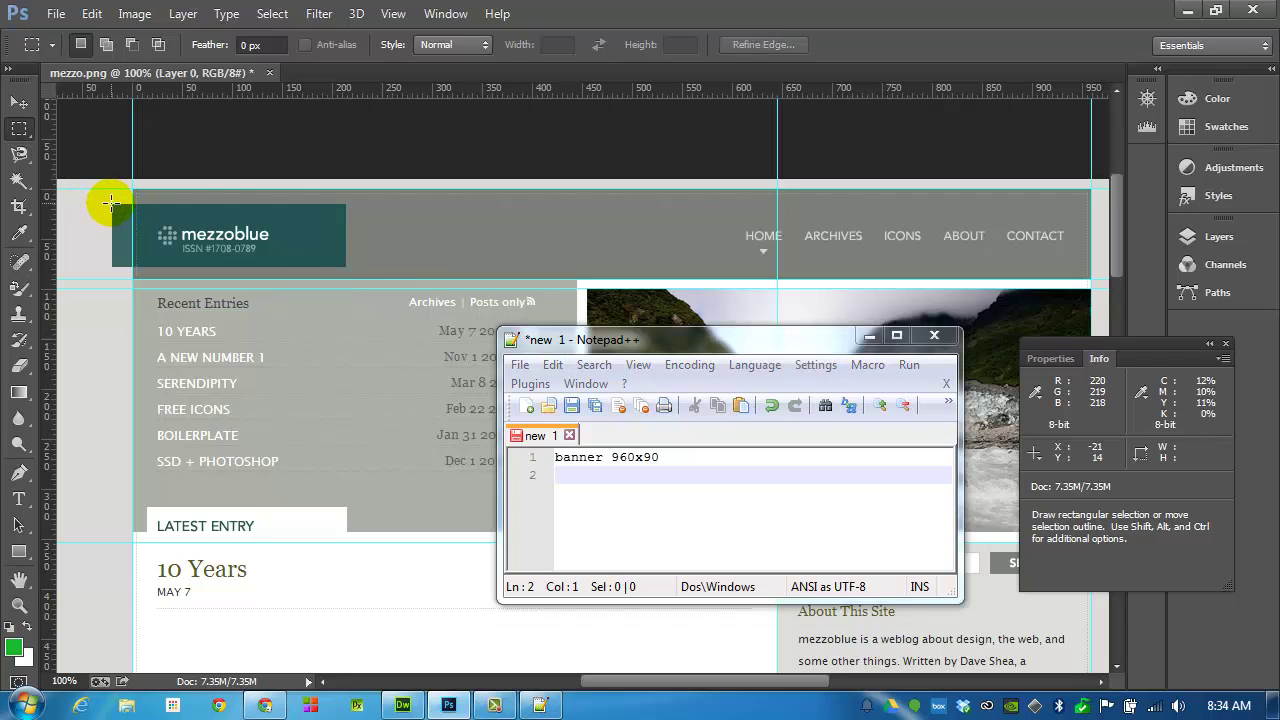
{"action": "left_click_drag", "start_coordinate": [111, 204], "coordinate": [346, 265]}
{"action": "left_click", "coordinate": [687, 527]}
{"action": "type", "text": "logo 235x65"}
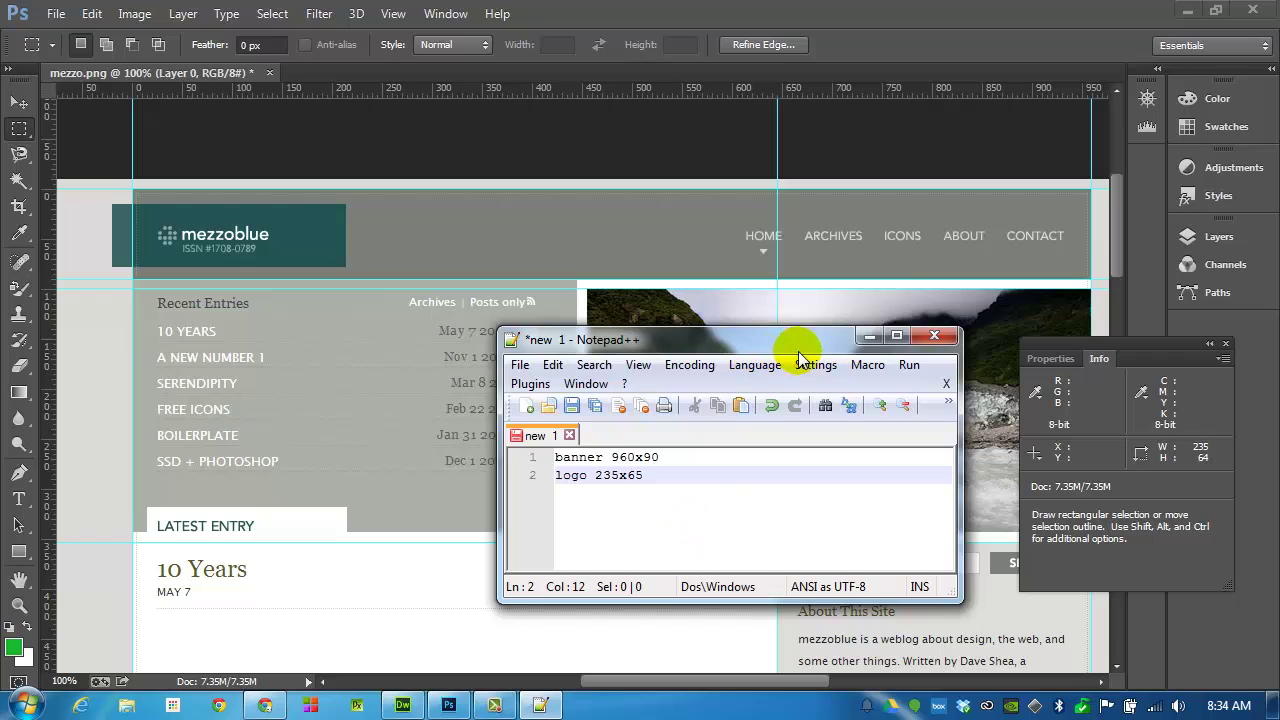
Step: Select the header navigation from HOME to CONTACT and add the line "topNav 355x30" to the notes
{"action": "left_click", "coordinate": [723, 218]}
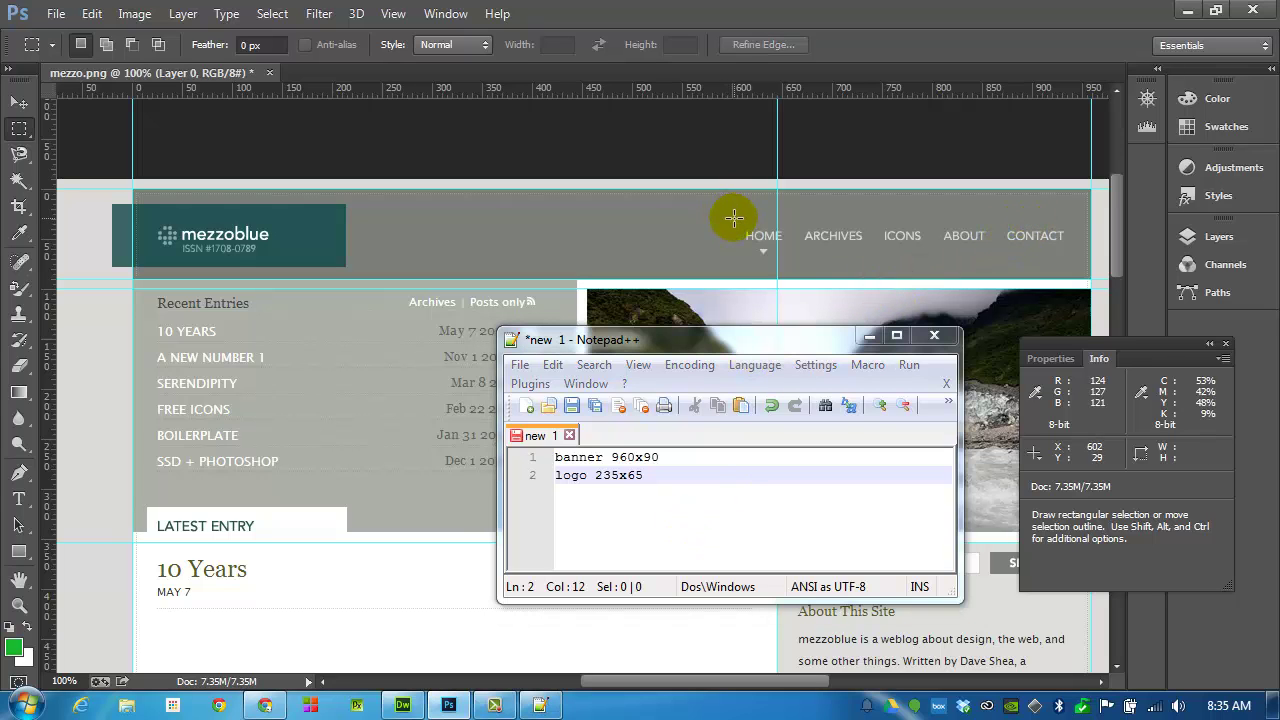
{"action": "left_click_drag", "start_coordinate": [737, 219], "coordinate": [1049, 257]}
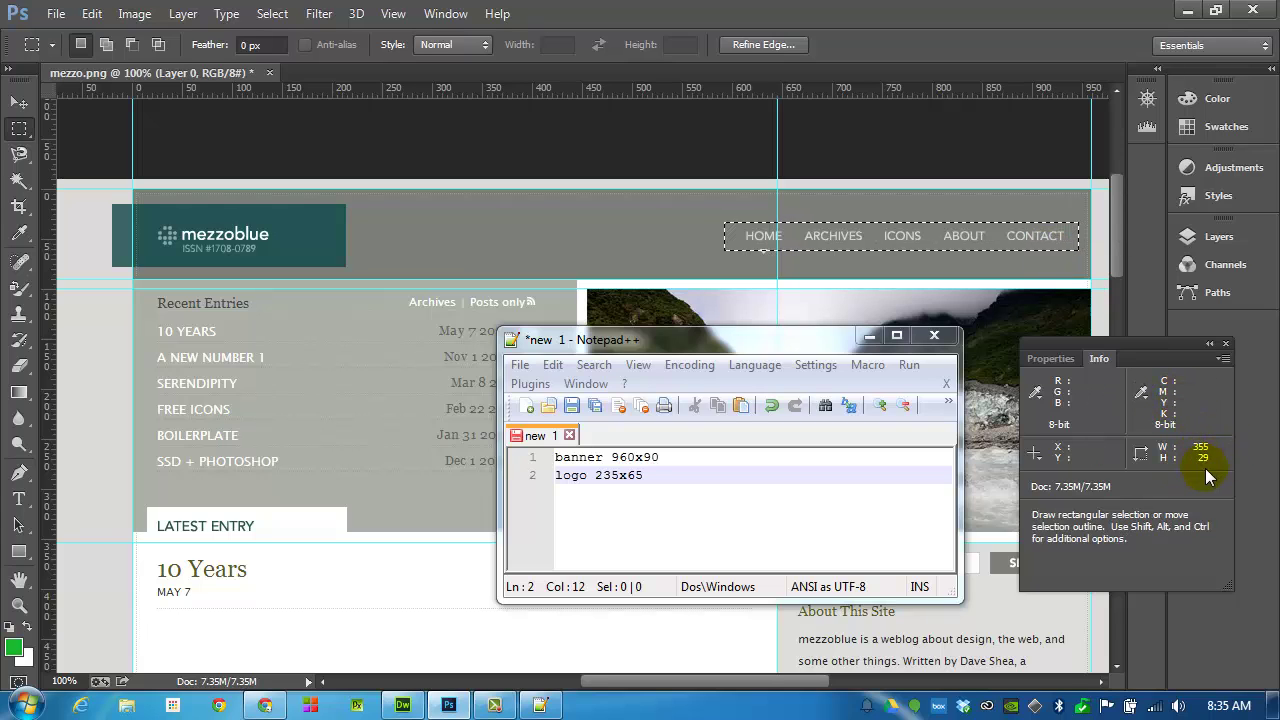
{"action": "left_click", "coordinate": [686, 515]}
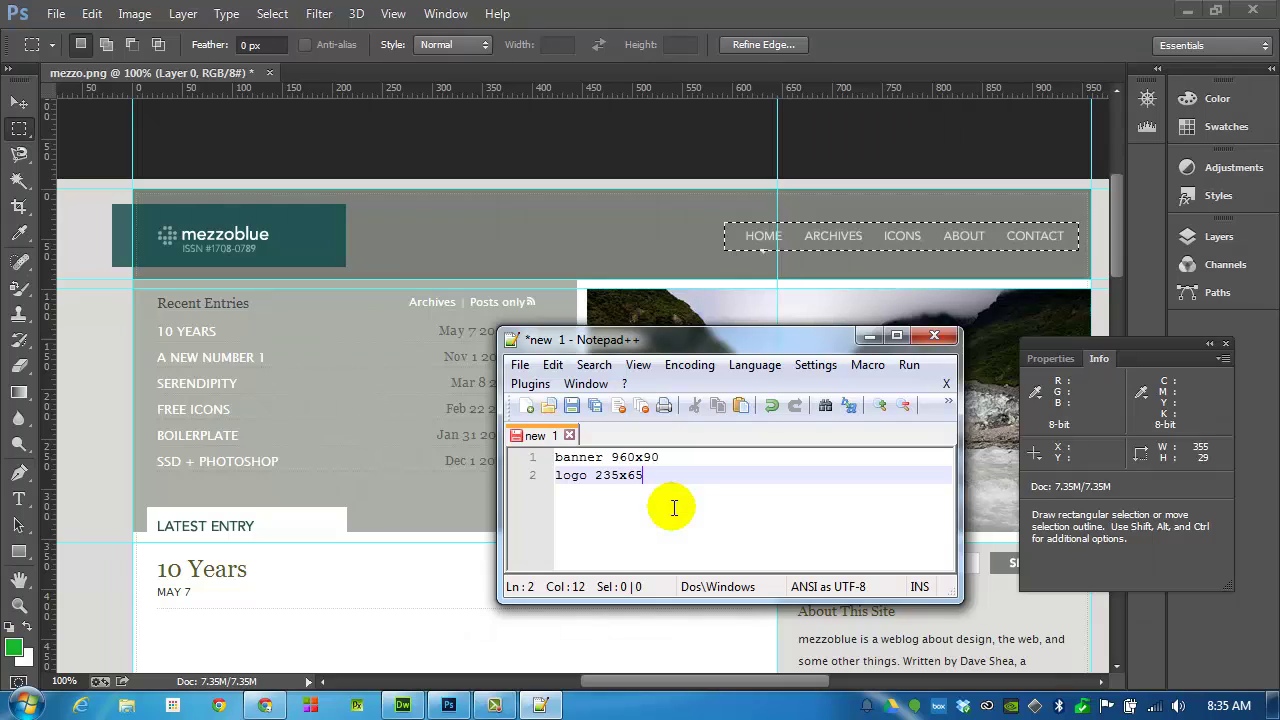
{"action": "key", "text": "Return"}
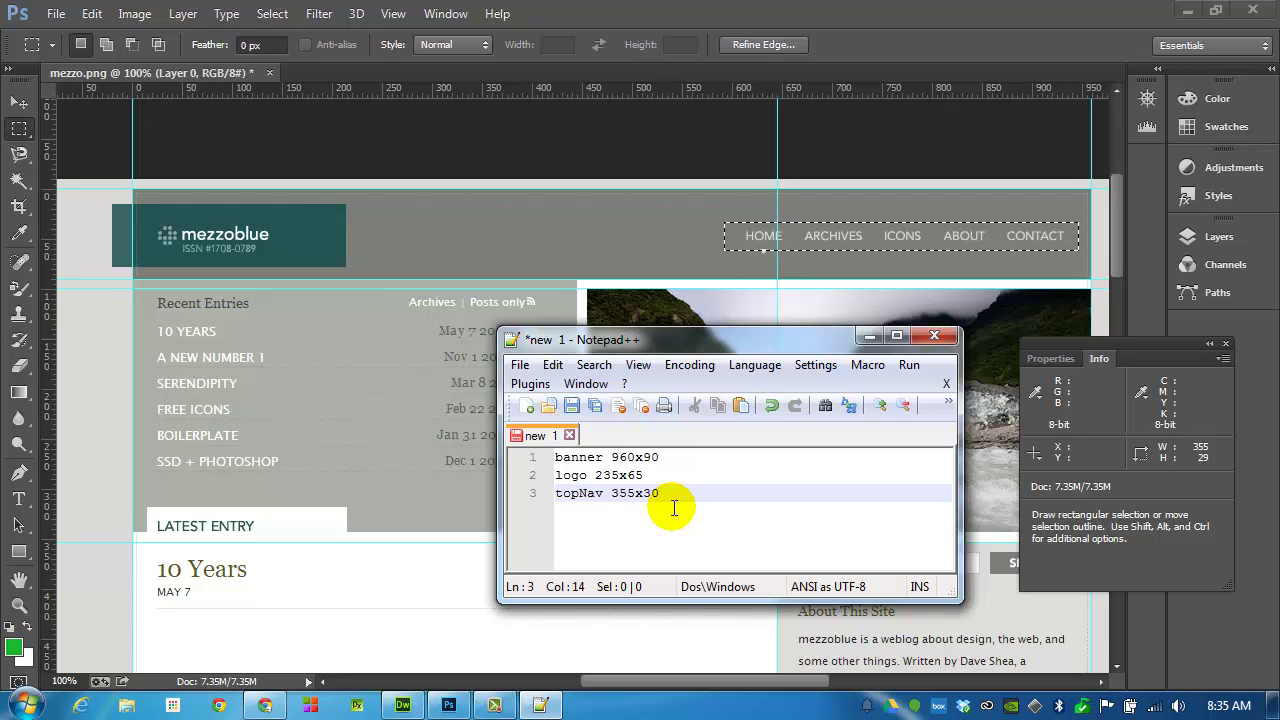
Step: Move the notes window below the landscape photo and add a horizontal guide along the photo's bottom edge
{"action": "left_click", "coordinate": [650, 200]}
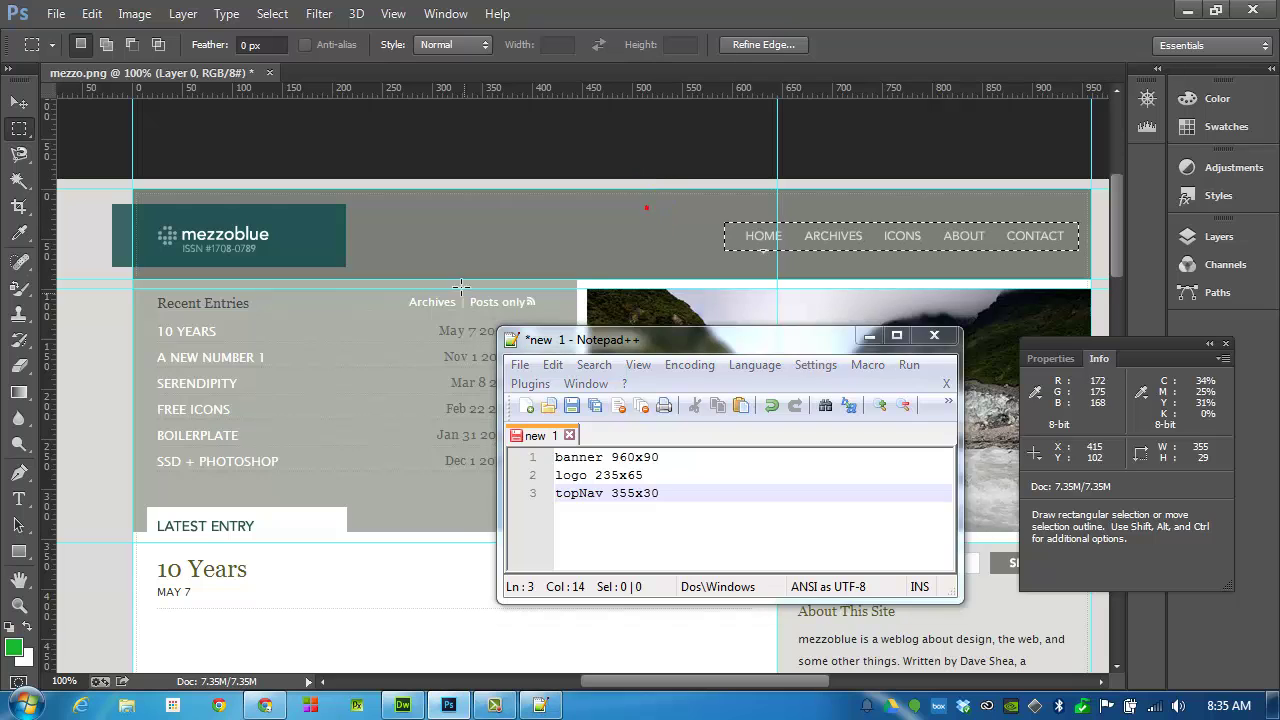
{"action": "scroll", "coordinate": [536, 286], "scroll_direction": "down", "scroll_amount": 3}
{"action": "left_click_drag", "start_coordinate": [776, 340], "coordinate": [591, 476]}
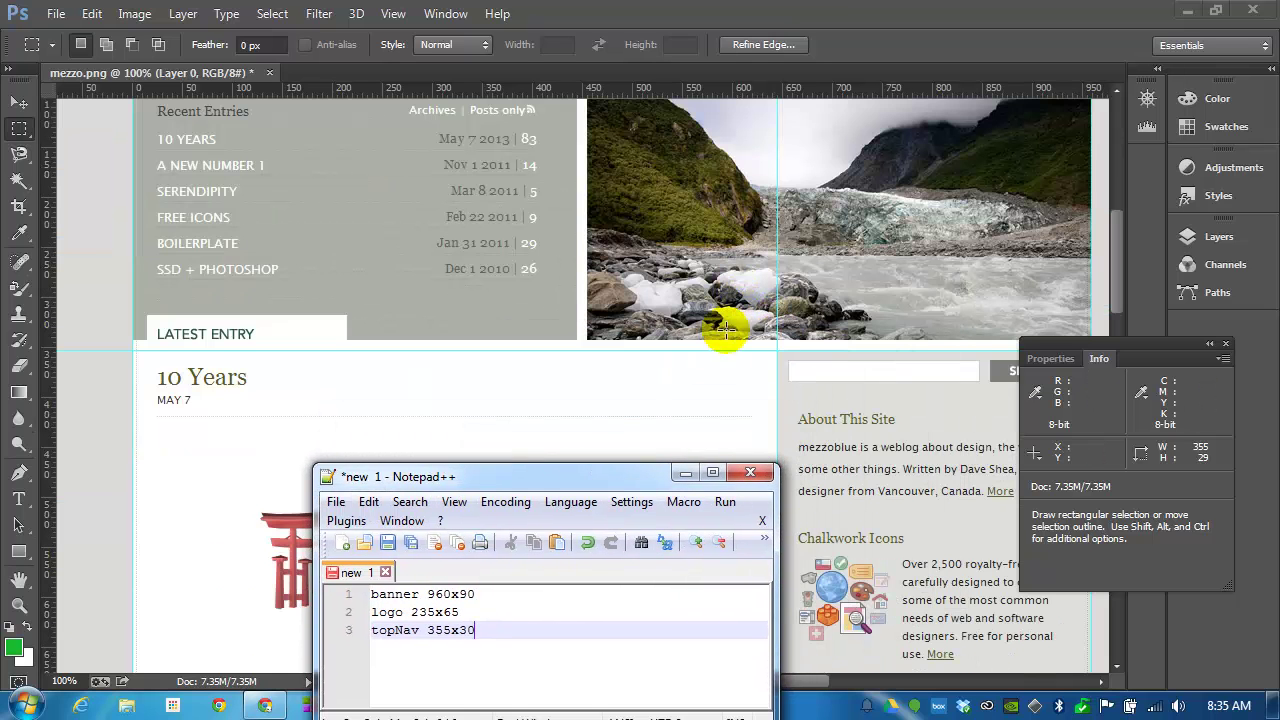
{"action": "left_click_drag", "start_coordinate": [648, 202], "coordinate": [551, 240]}
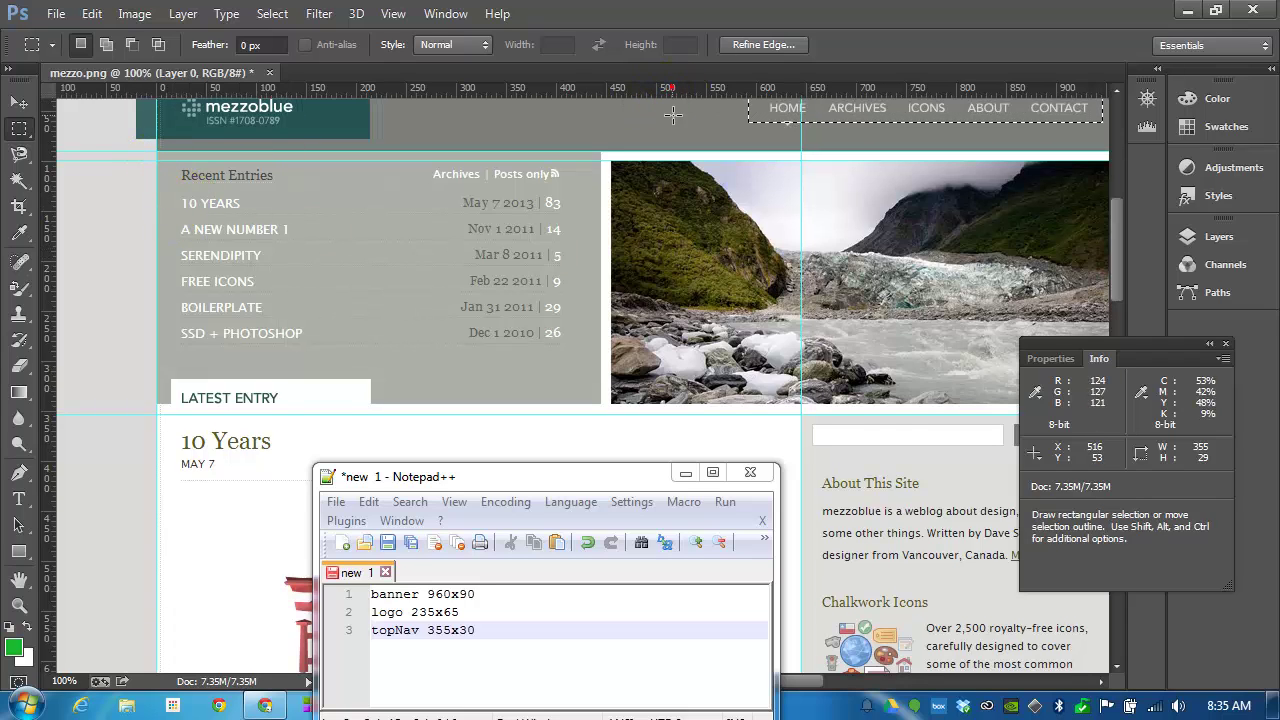
{"action": "left_click_drag", "start_coordinate": [670, 93], "coordinate": [691, 405]}
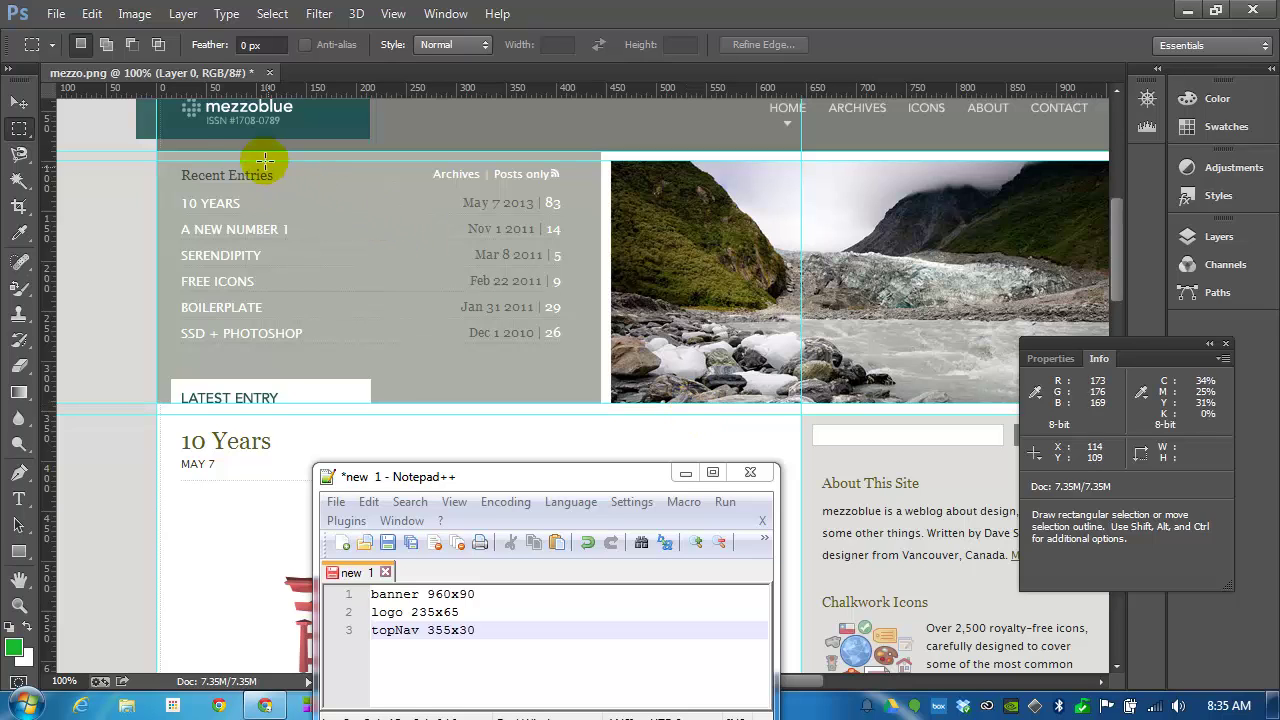
Step: Select the Recent Entries box and add "topContent" with an indented "recentEntries 444x243" line to the notes
{"action": "left_click_drag", "start_coordinate": [158, 160], "coordinate": [598, 400]}
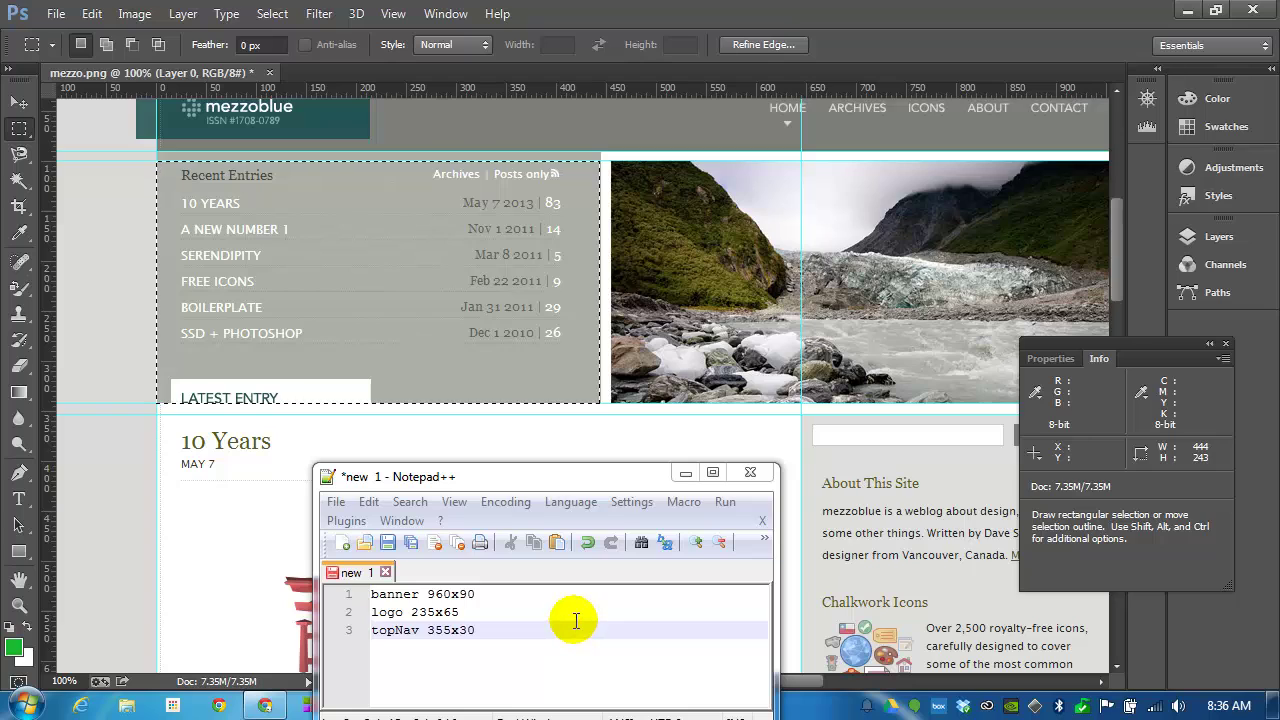
{"action": "left_click", "coordinate": [576, 621]}
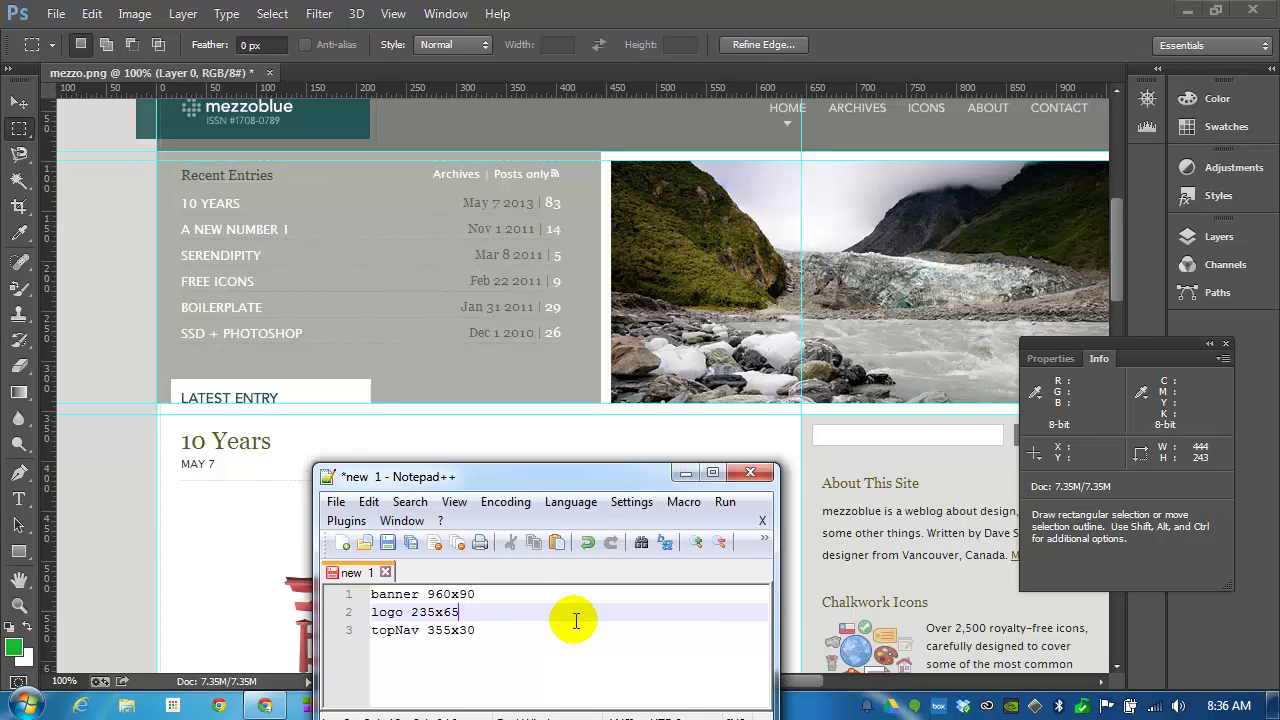
{"action": "key", "text": "ctrl+End"}
{"action": "key", "text": "Return"}
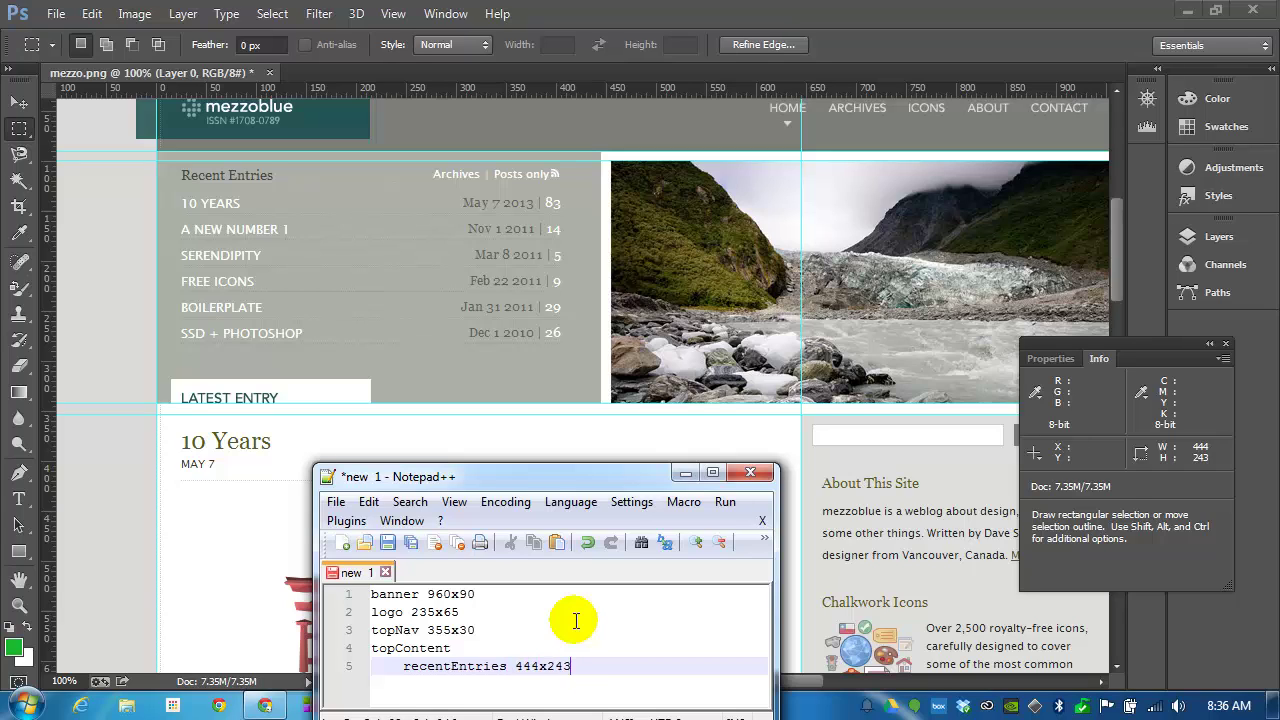
{"action": "key", "text": "Return"}
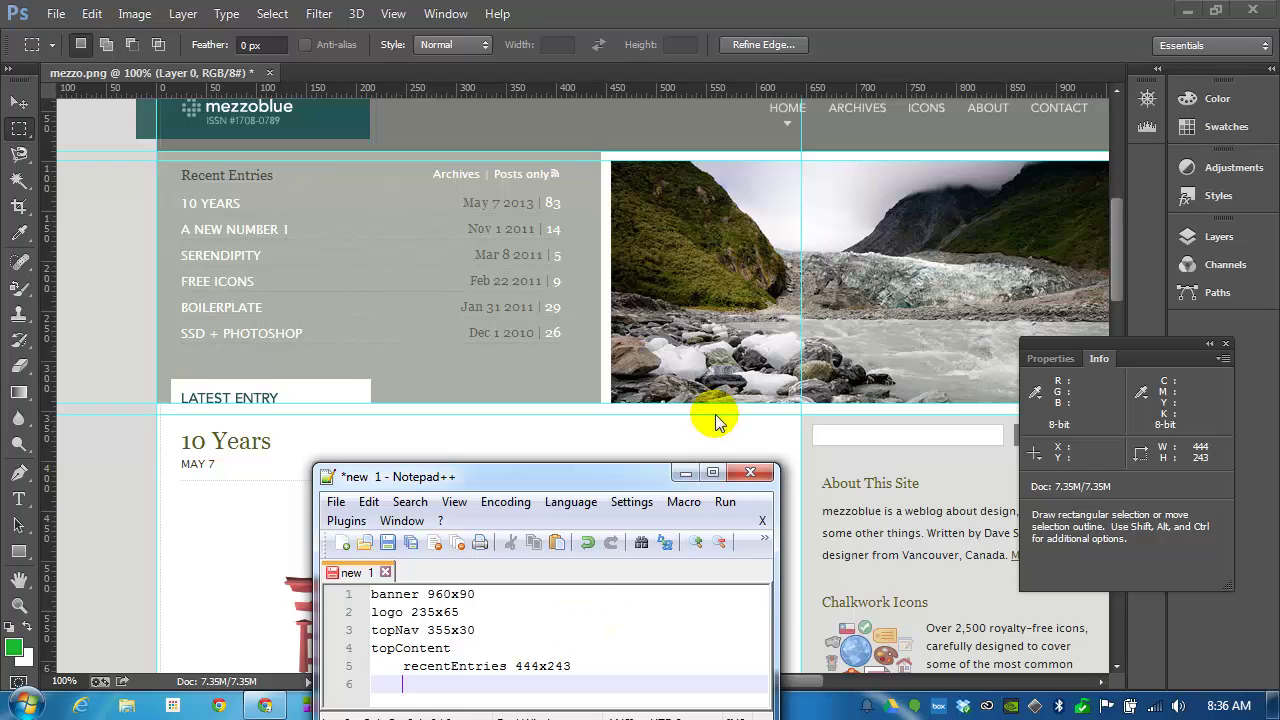
Step: Select the landscape photo area and add the indented line "slideshow 506x243" under topContent in the notes
{"action": "left_click", "coordinate": [625, 175]}
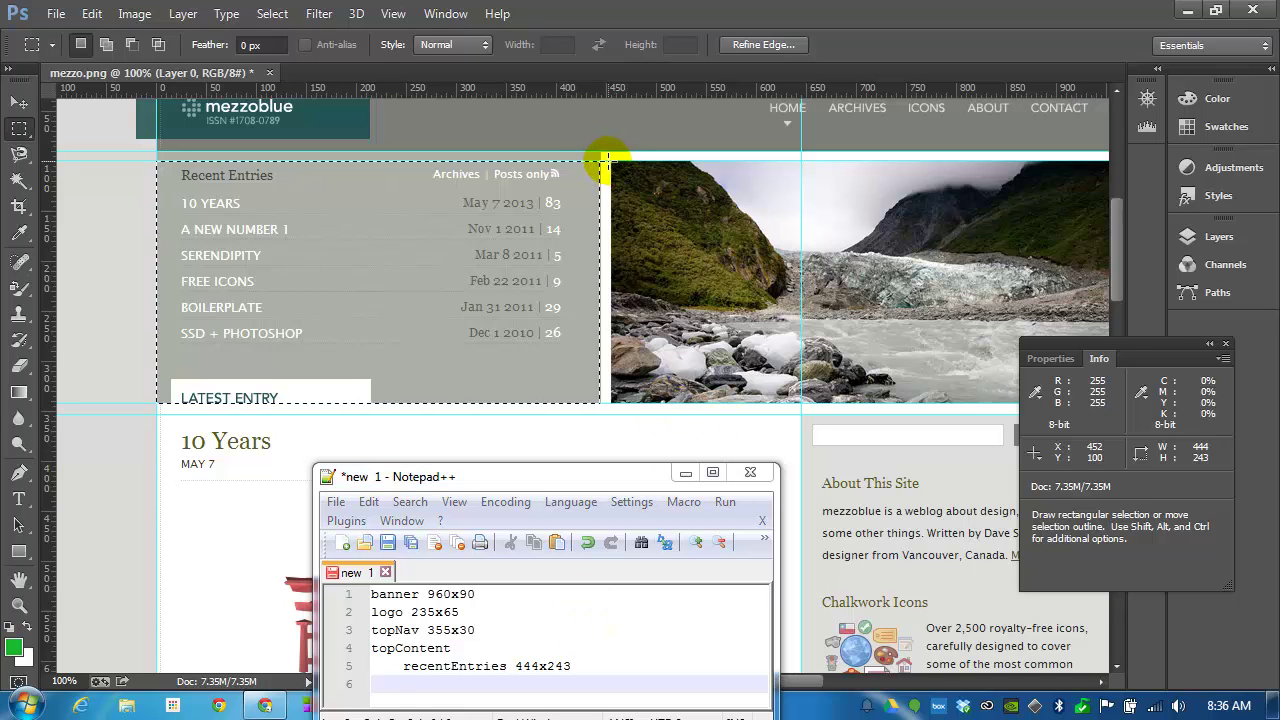
{"action": "left_click", "coordinate": [607, 162]}
{"action": "left_click_drag", "start_coordinate": [607, 161], "coordinate": [883, 404]}
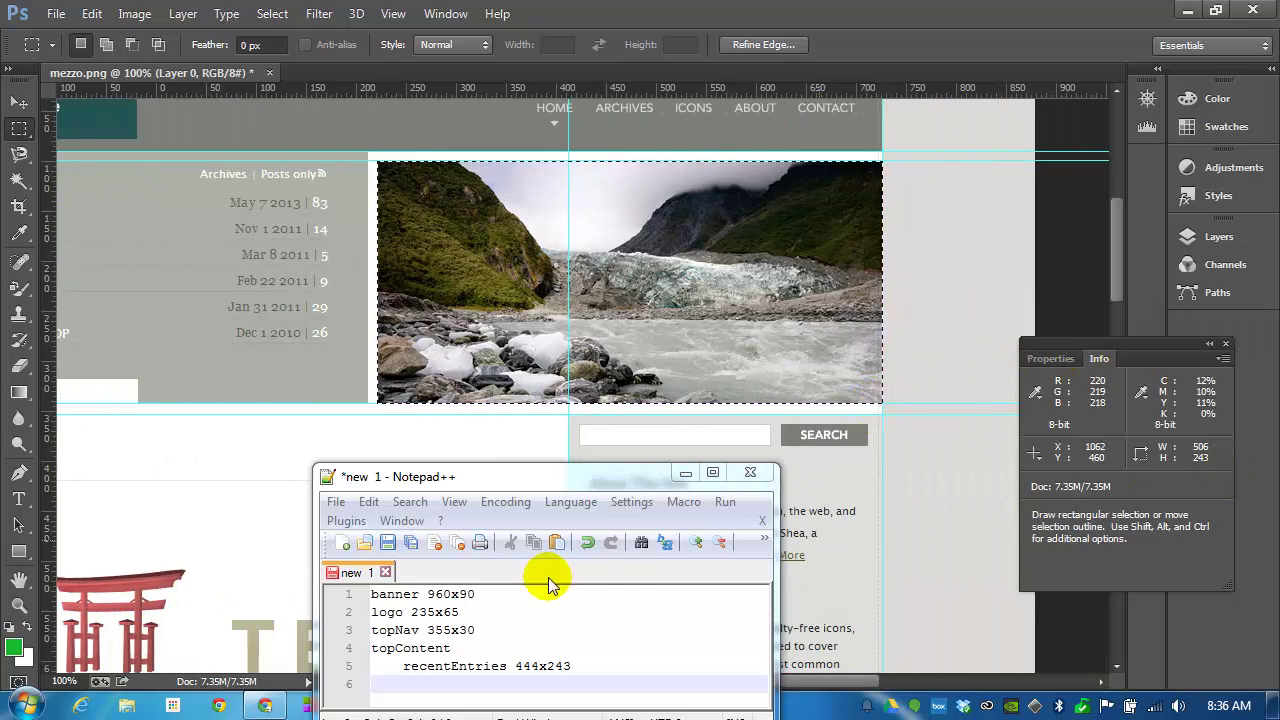
{"action": "left_click", "coordinate": [605, 667]}
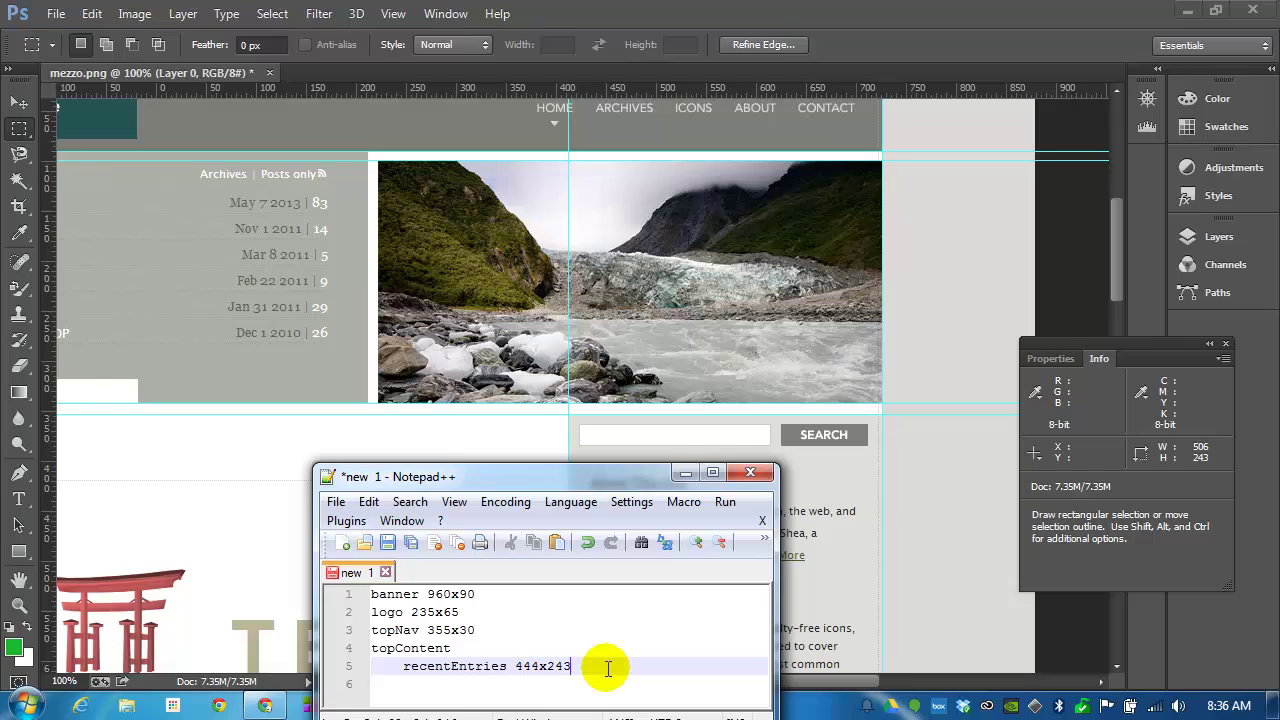
{"action": "key", "text": "Return"}
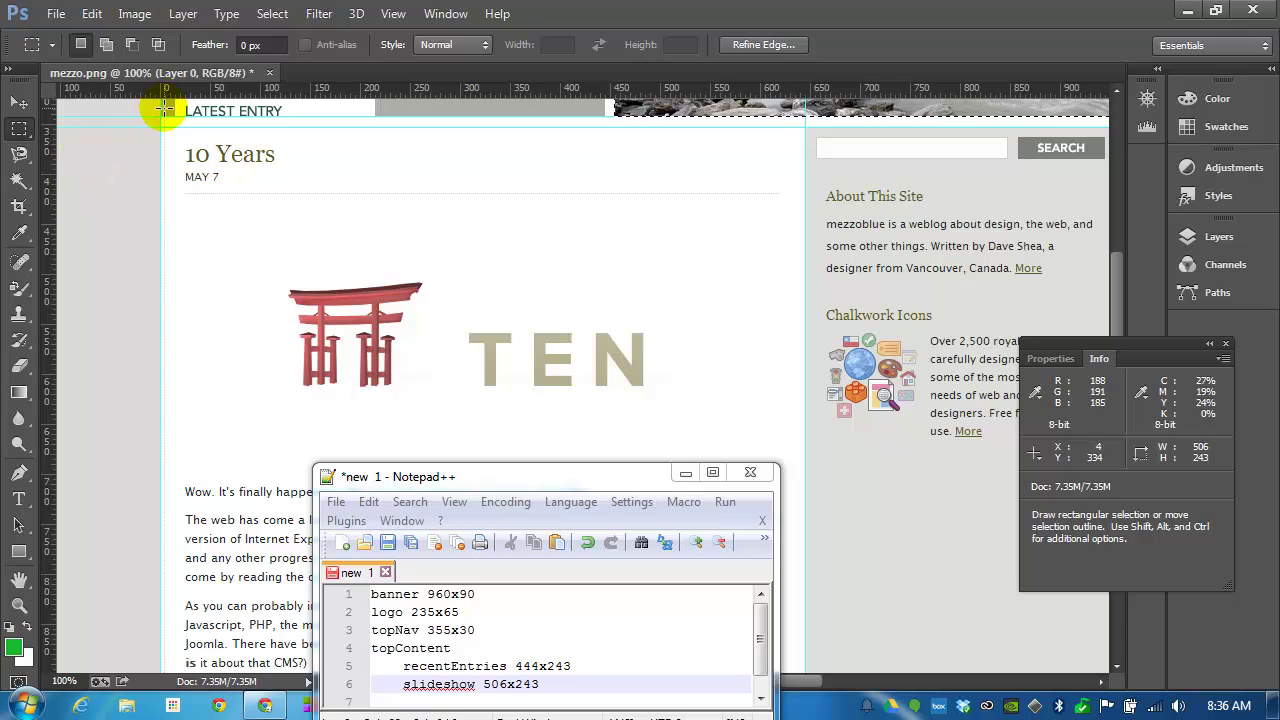
Step: Clear the photo selection and add vertical guides along the left and right edges of the READ MORE bar
{"action": "left_click", "coordinate": [182, 229]}
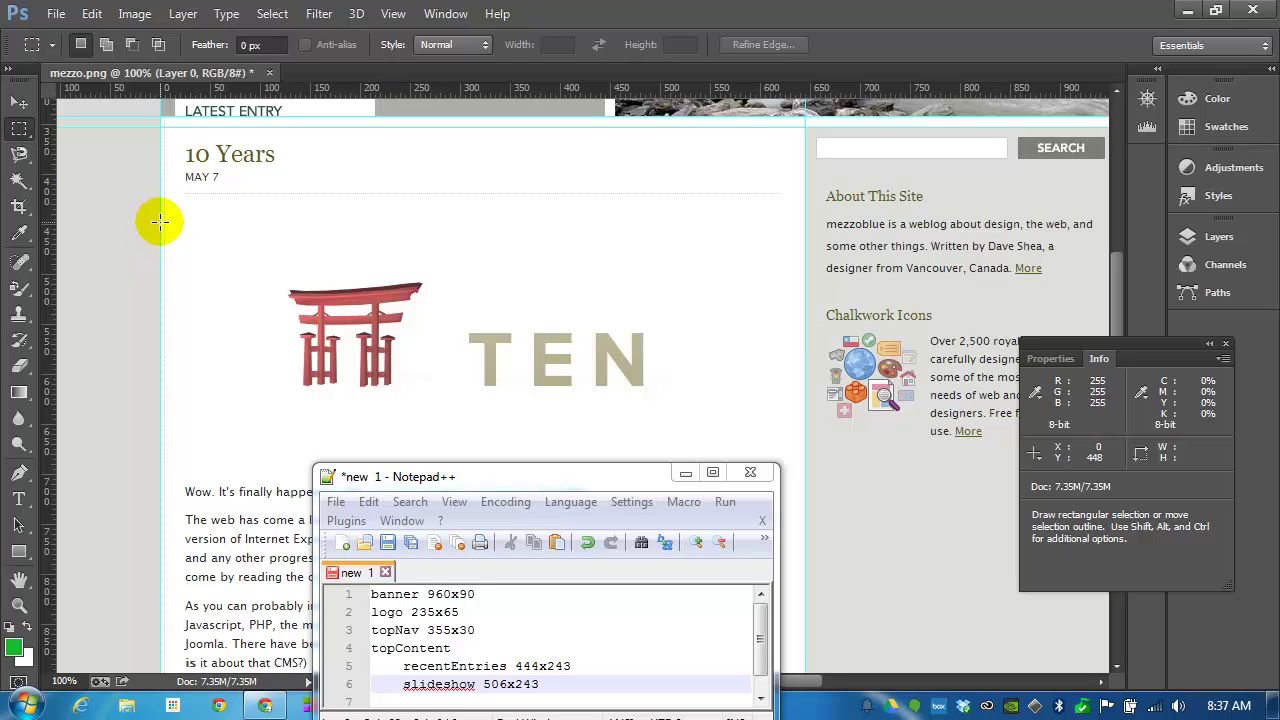
{"action": "left_click_drag", "start_coordinate": [159, 221], "coordinate": [190, 249]}
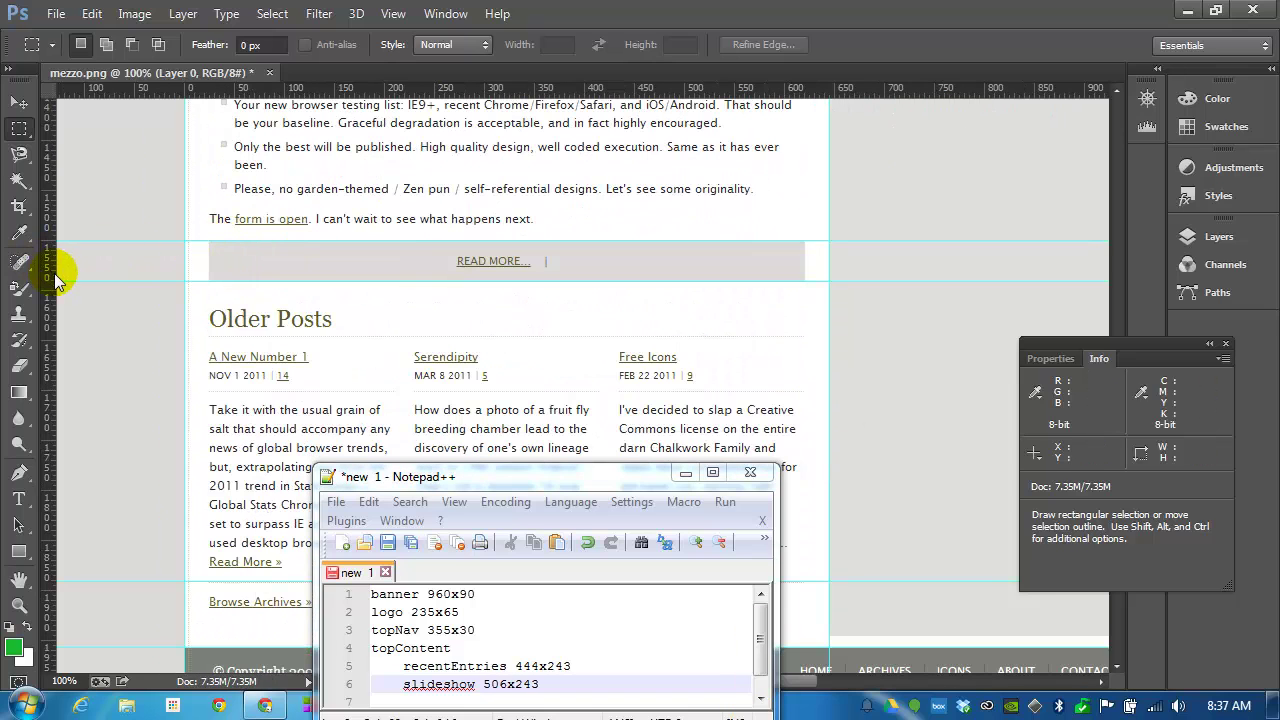
{"action": "left_click_drag", "start_coordinate": [48, 258], "coordinate": [210, 284]}
{"action": "left_click_drag", "start_coordinate": [52, 276], "coordinate": [808, 291]}
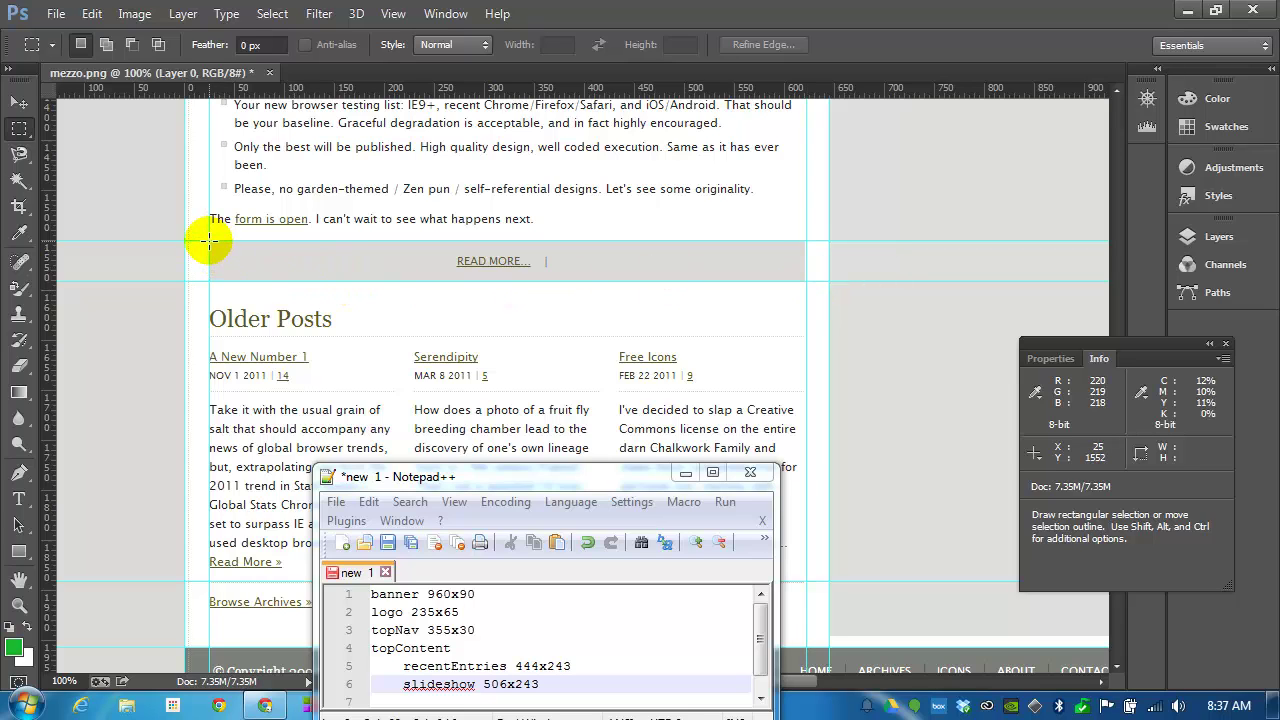
Step: Select the READ MORE bar between the guides and add the line "mainContent 600x (wide)" to the notes
{"action": "left_click_drag", "start_coordinate": [208, 240], "coordinate": [807, 282]}
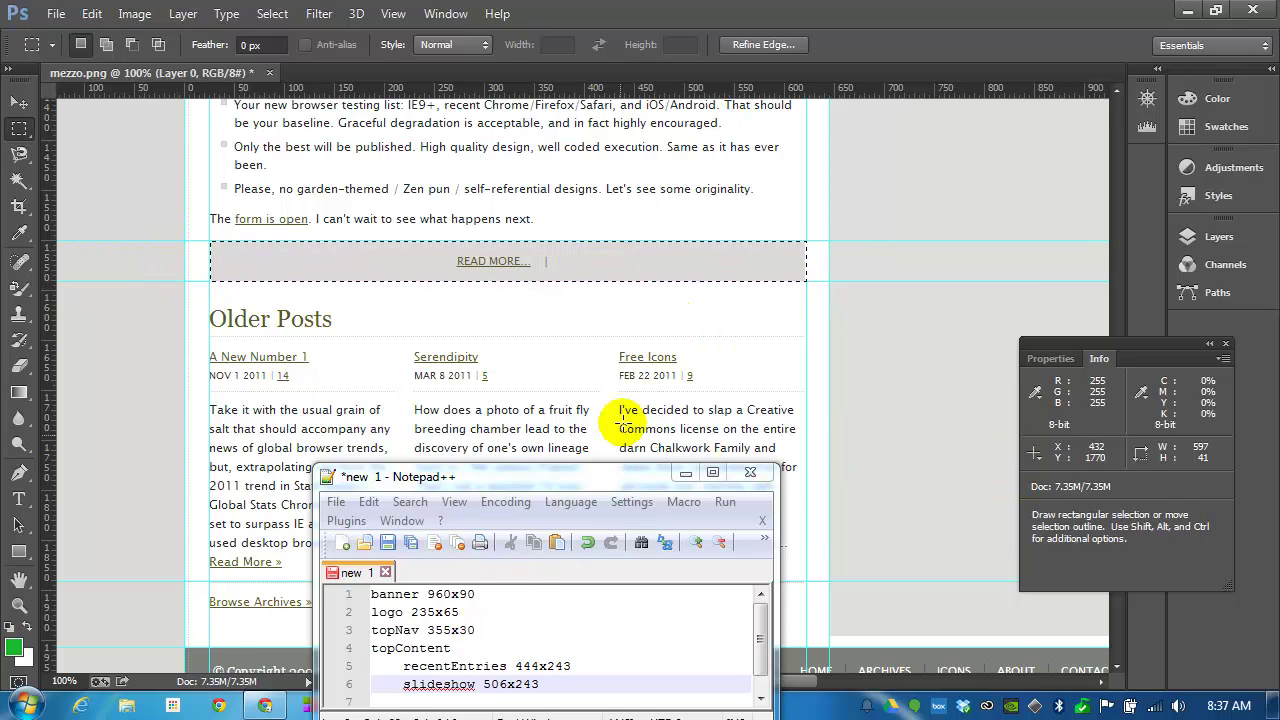
{"action": "scroll", "coordinate": [623, 420], "scroll_direction": "down", "scroll_amount": 1}
{"action": "left_click", "coordinate": [519, 675]}
{"action": "left_click", "coordinate": [586, 683]}
{"action": "key", "text": "Return"}
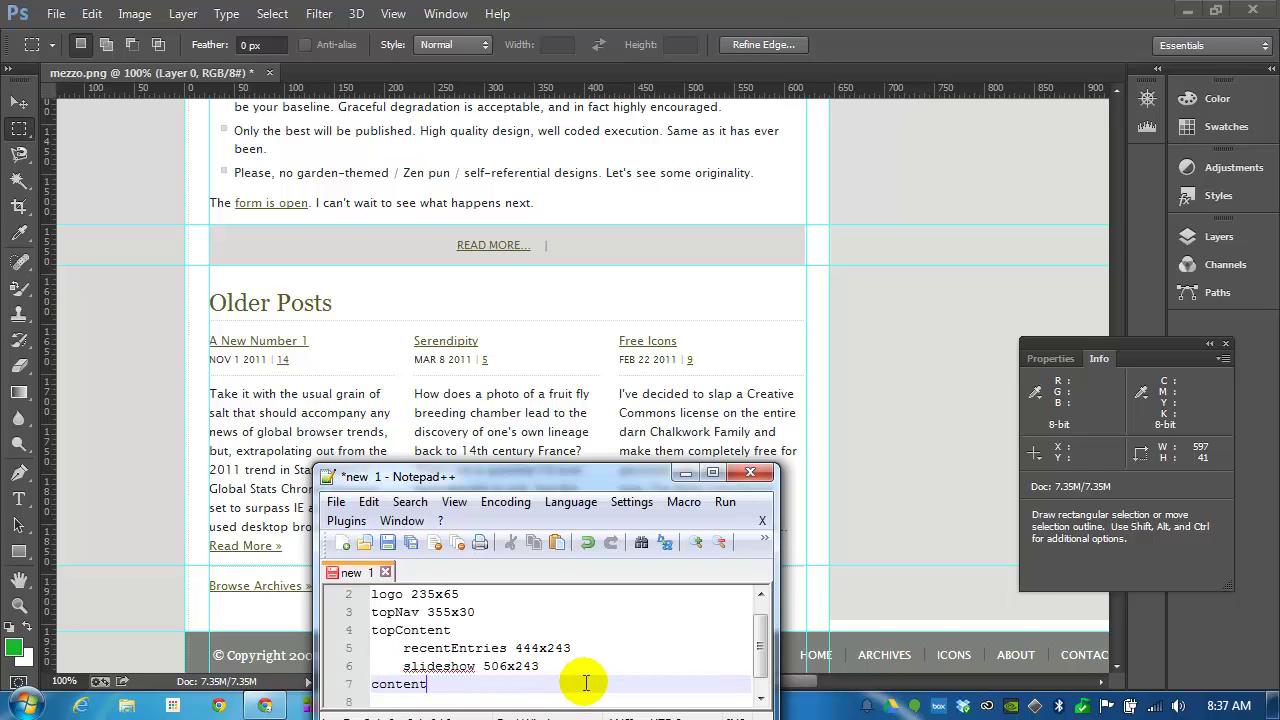
{"action": "type", "text": "ainC"}
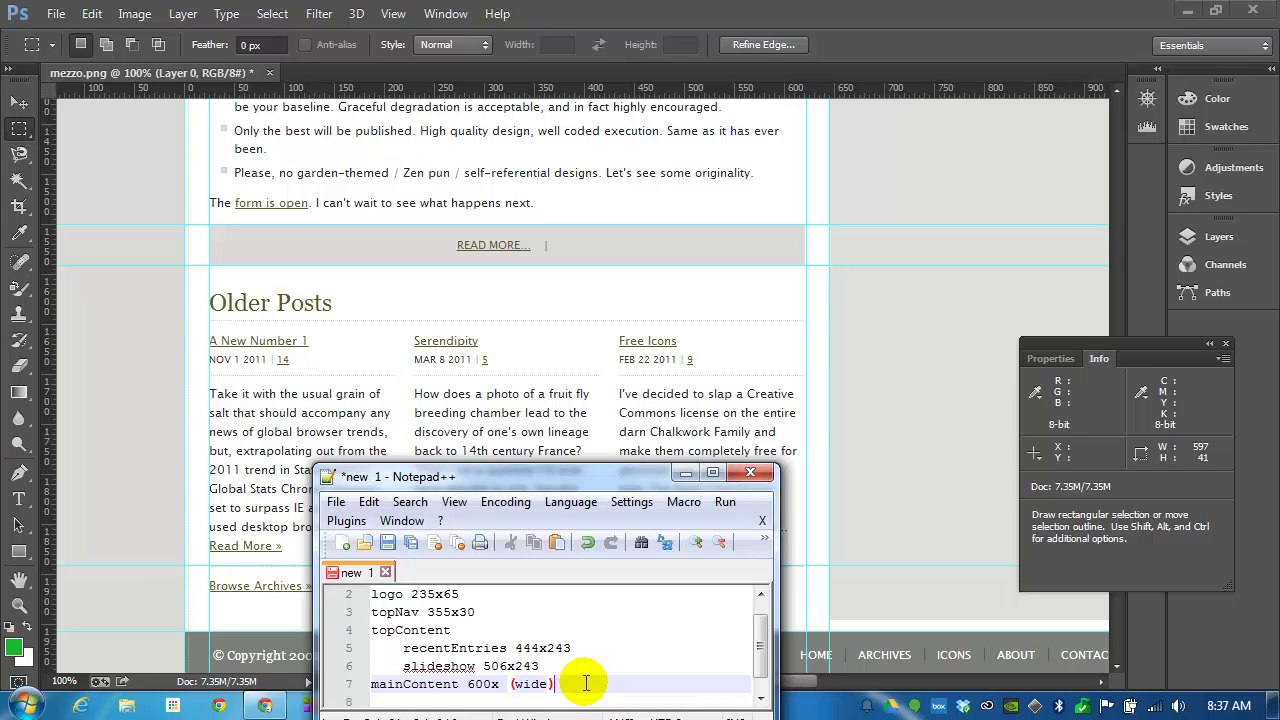
Step: Select the Older Posts section from its heading to the Read More links and add the line "olderPosts 600x283" to the notes
{"action": "scroll", "coordinate": [320, 240], "scroll_direction": "down", "scroll_amount": 3}
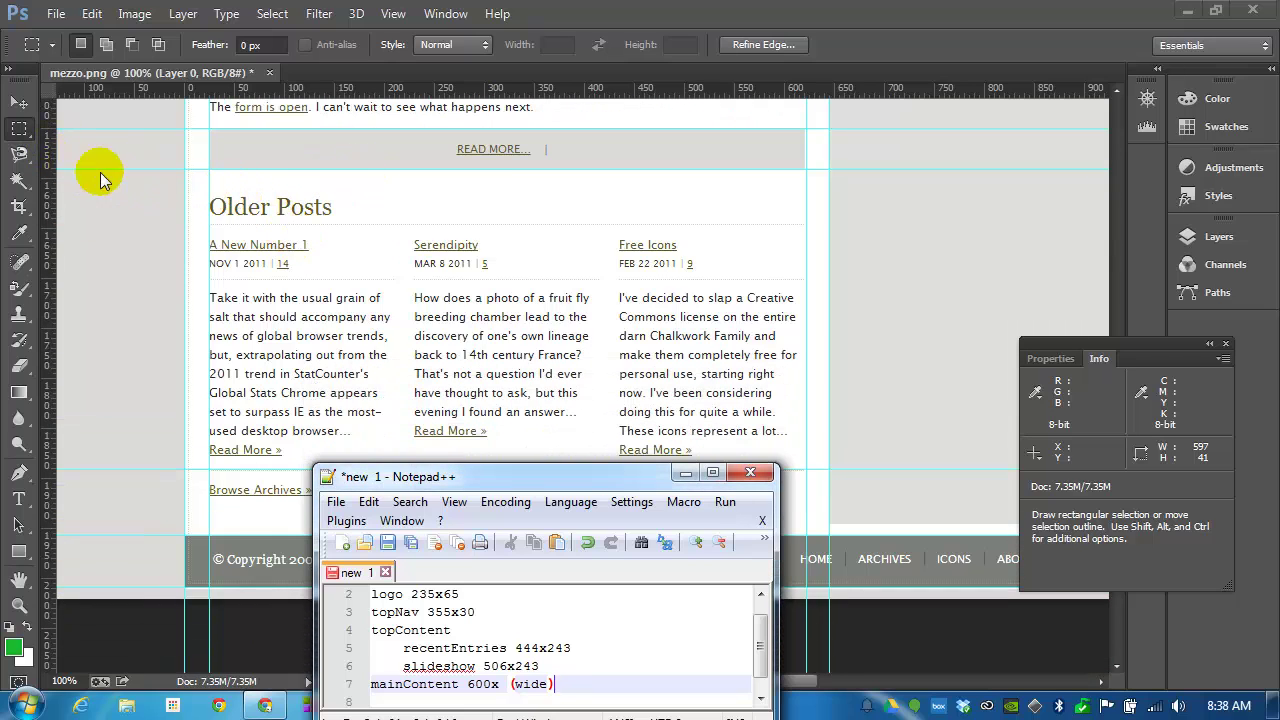
{"action": "scroll", "coordinate": [428, 212], "scroll_direction": "down", "scroll_amount": 1}
{"action": "left_click", "coordinate": [19, 130]}
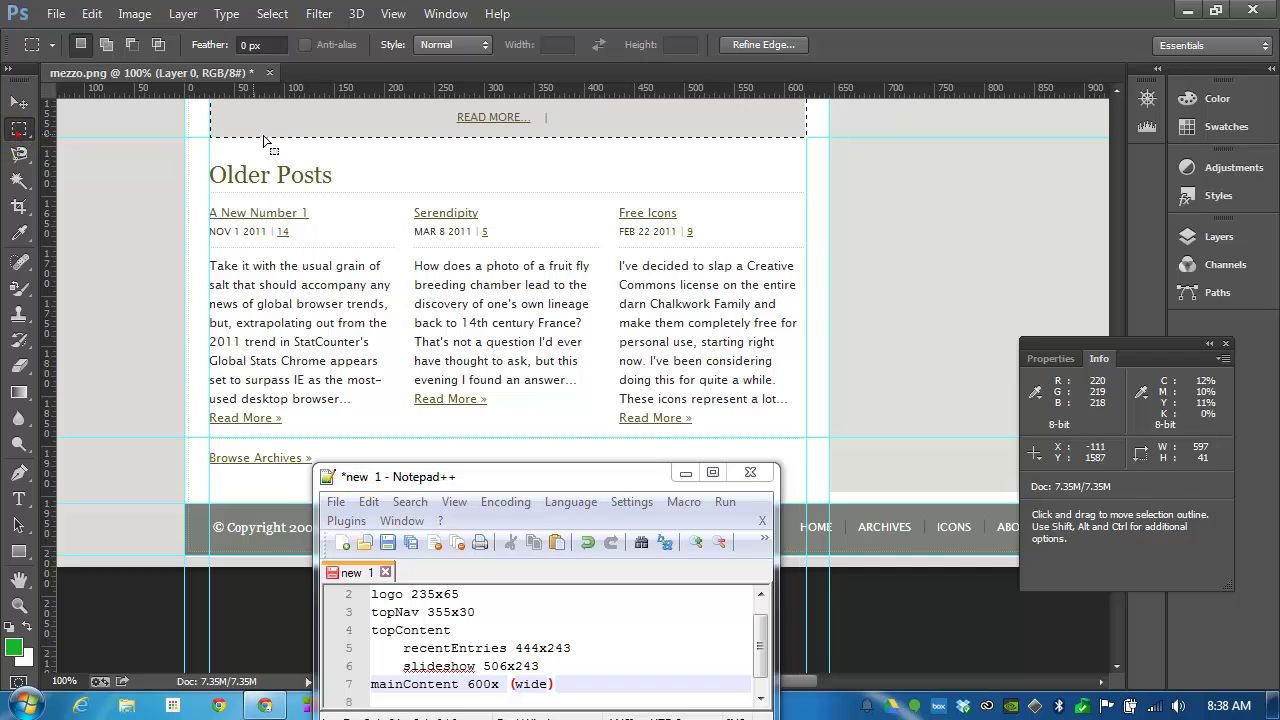
{"action": "left_click", "coordinate": [207, 148]}
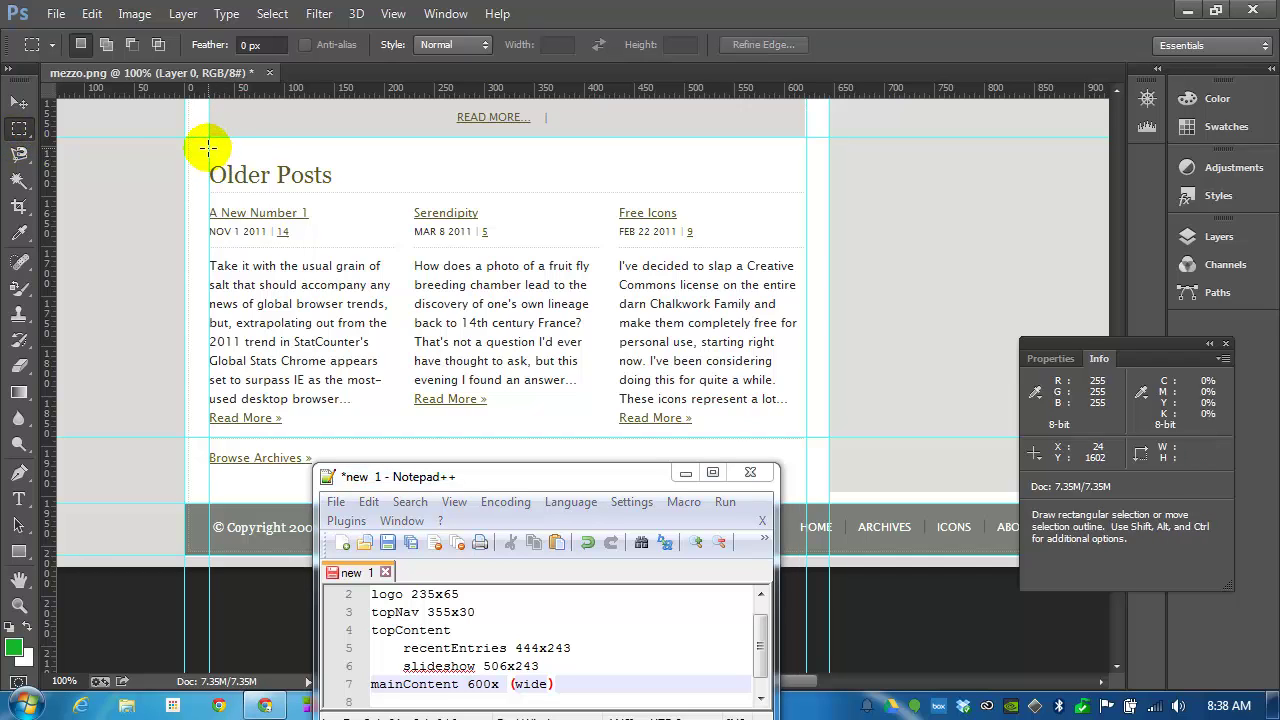
{"action": "left_click_drag", "start_coordinate": [209, 155], "coordinate": [803, 441]}
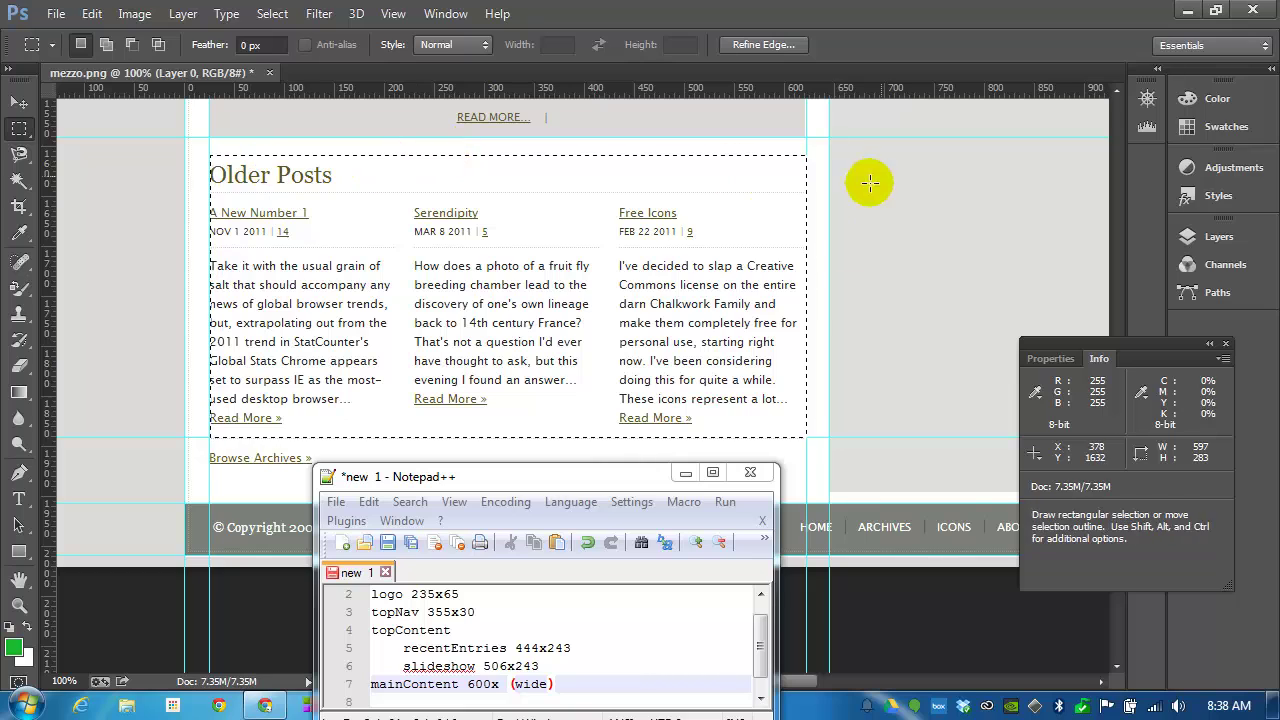
{"action": "left_click", "coordinate": [578, 688]}
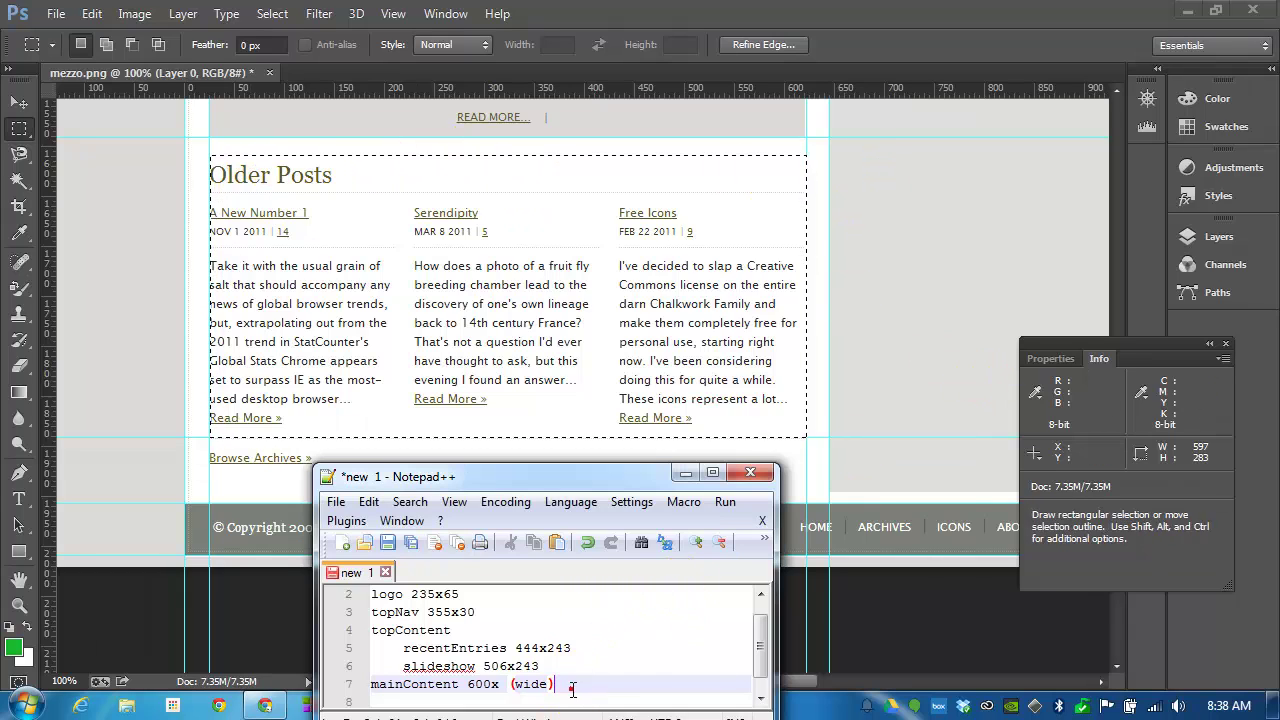
{"action": "key", "text": "Return"}
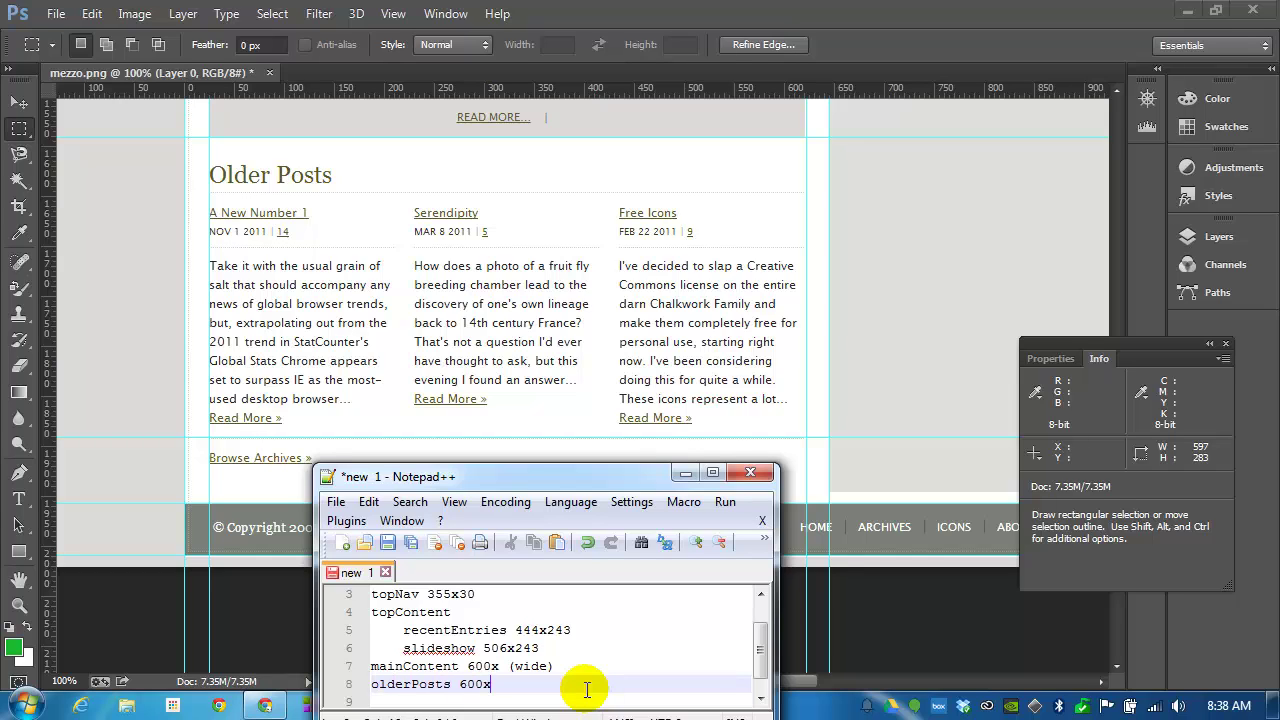
{"action": "type", "text": "olderPosts 600x283"}
Step: Select a stretch of the footer bar about 506x52 px and add the line "footer 960x50" to the notes
{"action": "scroll", "coordinate": [240, 370], "scroll_direction": "down", "scroll_amount": 2}
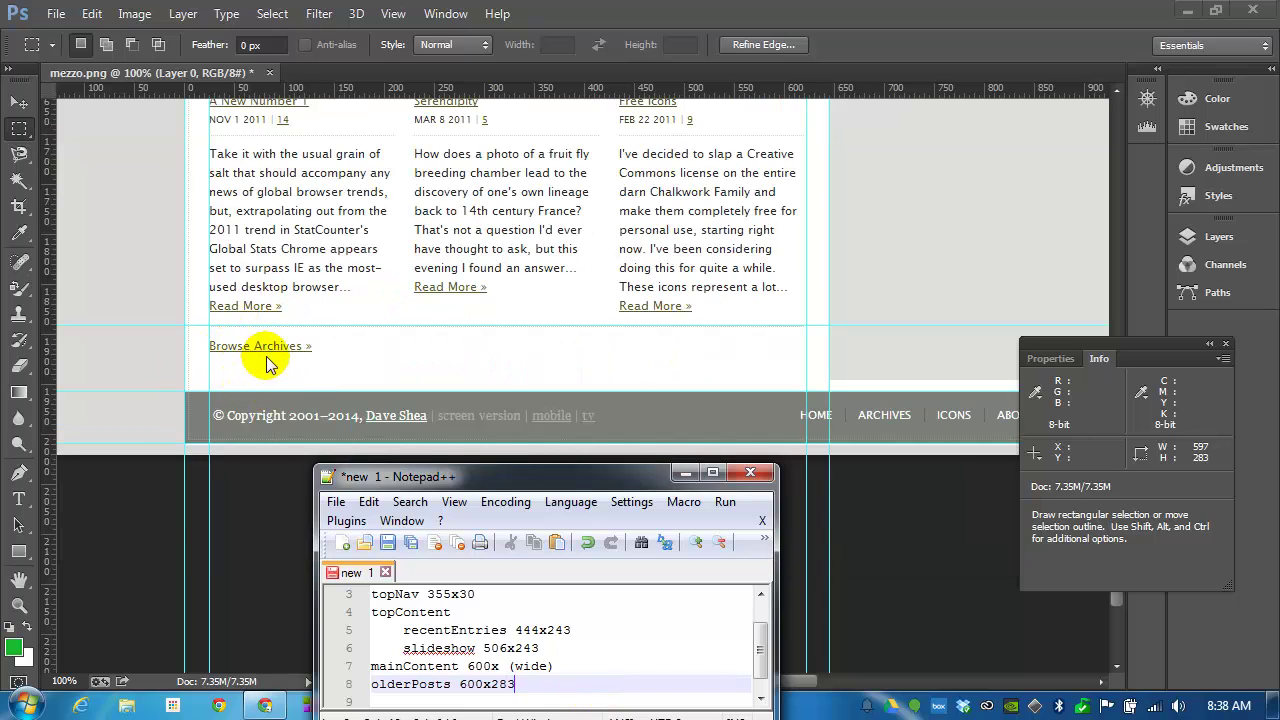
{"action": "scroll", "coordinate": [229, 340], "scroll_direction": "down", "scroll_amount": 1}
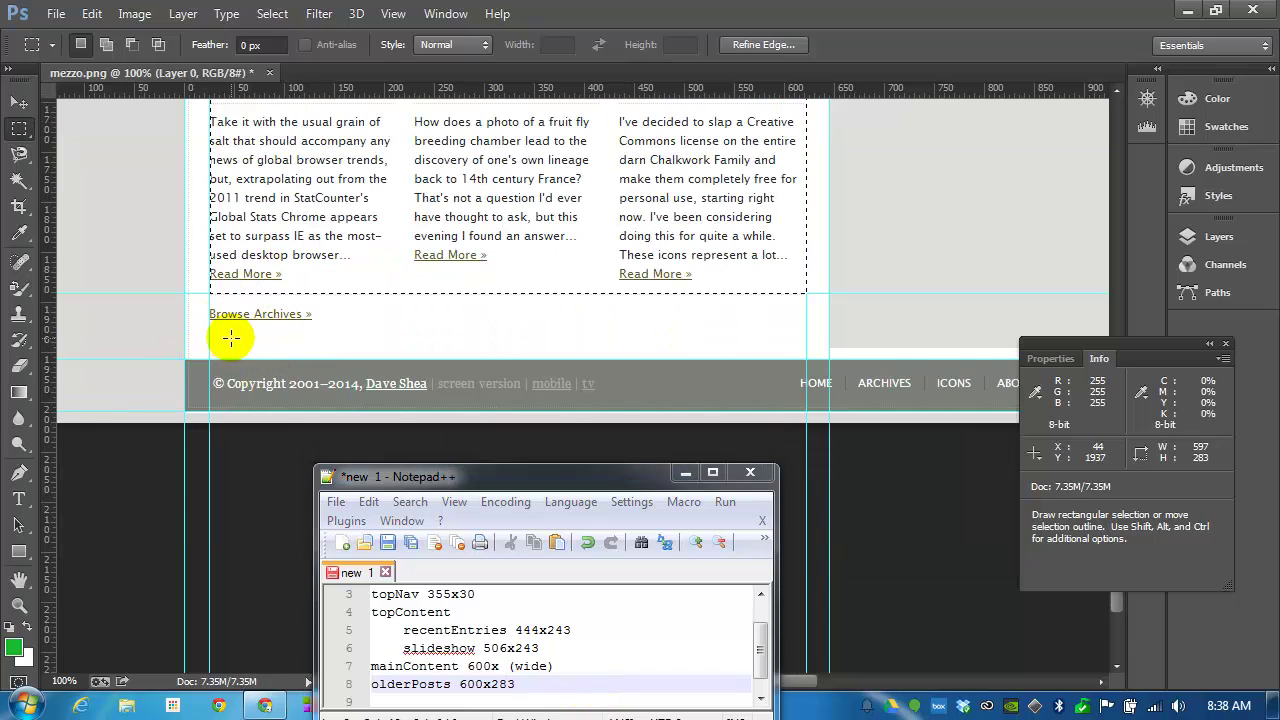
{"action": "left_click", "coordinate": [205, 343]}
{"action": "left_click_drag", "start_coordinate": [187, 357], "coordinate": [842, 411]}
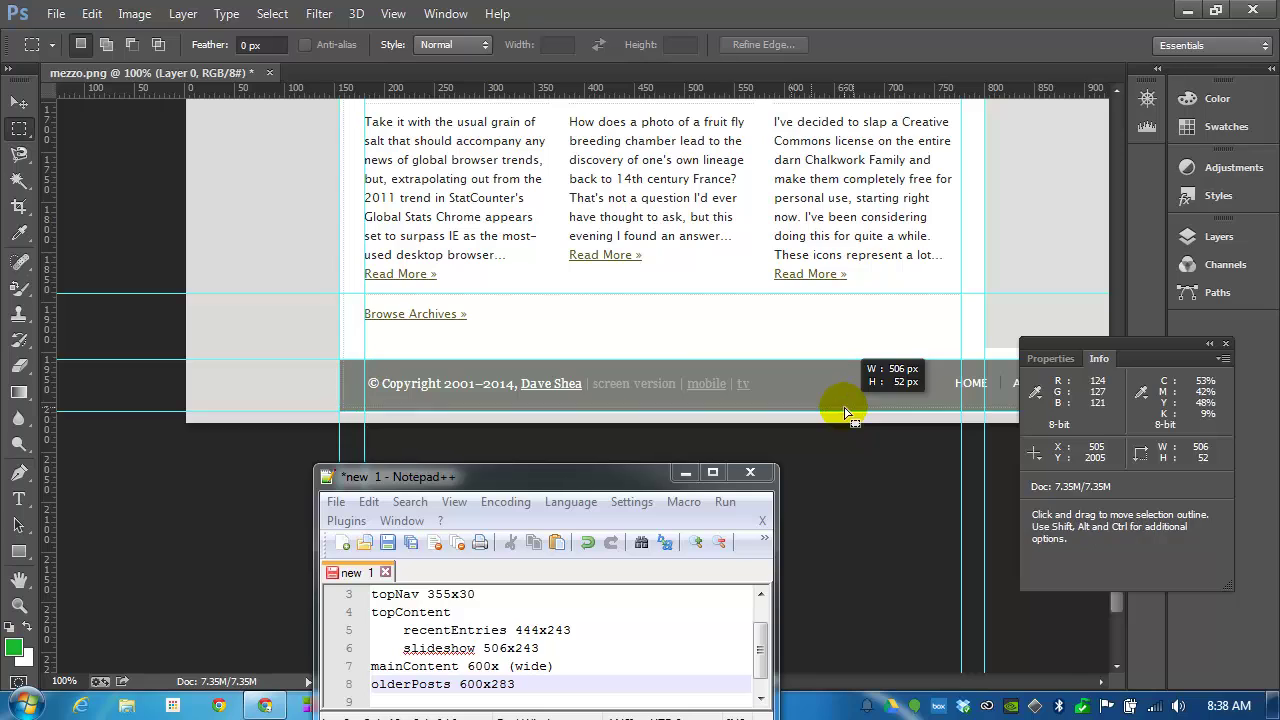
{"action": "left_click", "coordinate": [529, 686]}
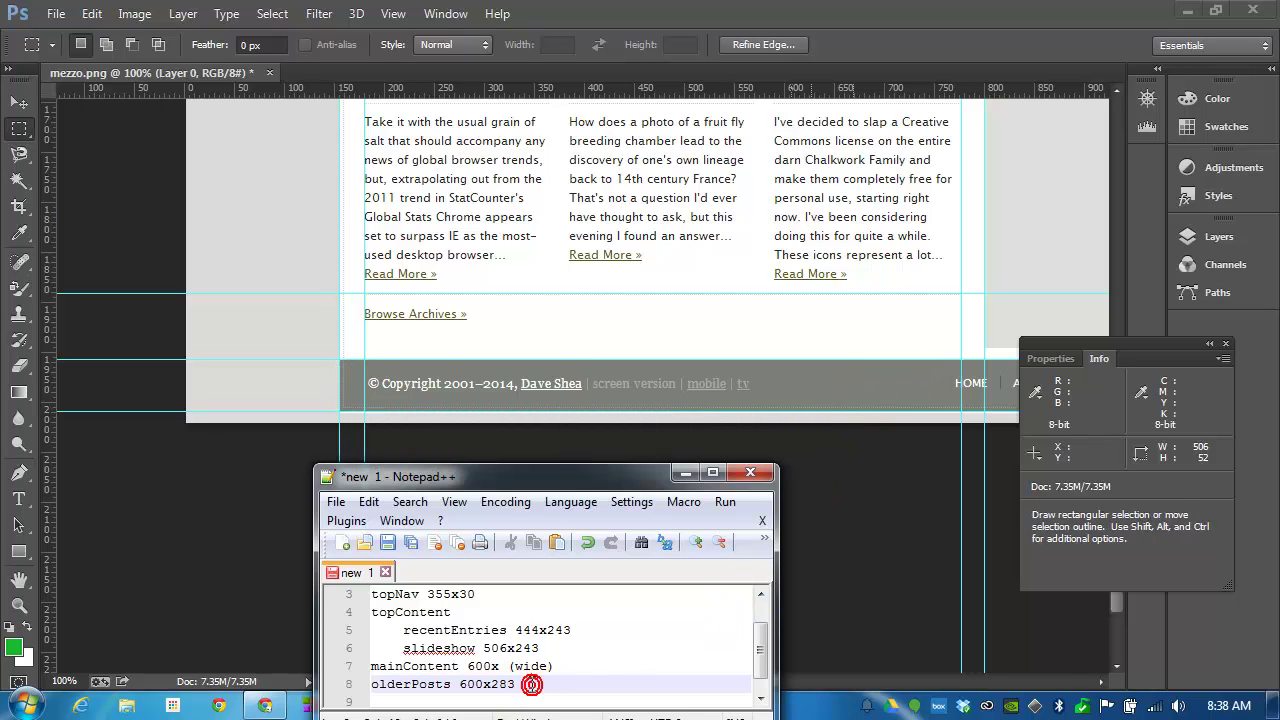
{"action": "key", "text": "Return"}
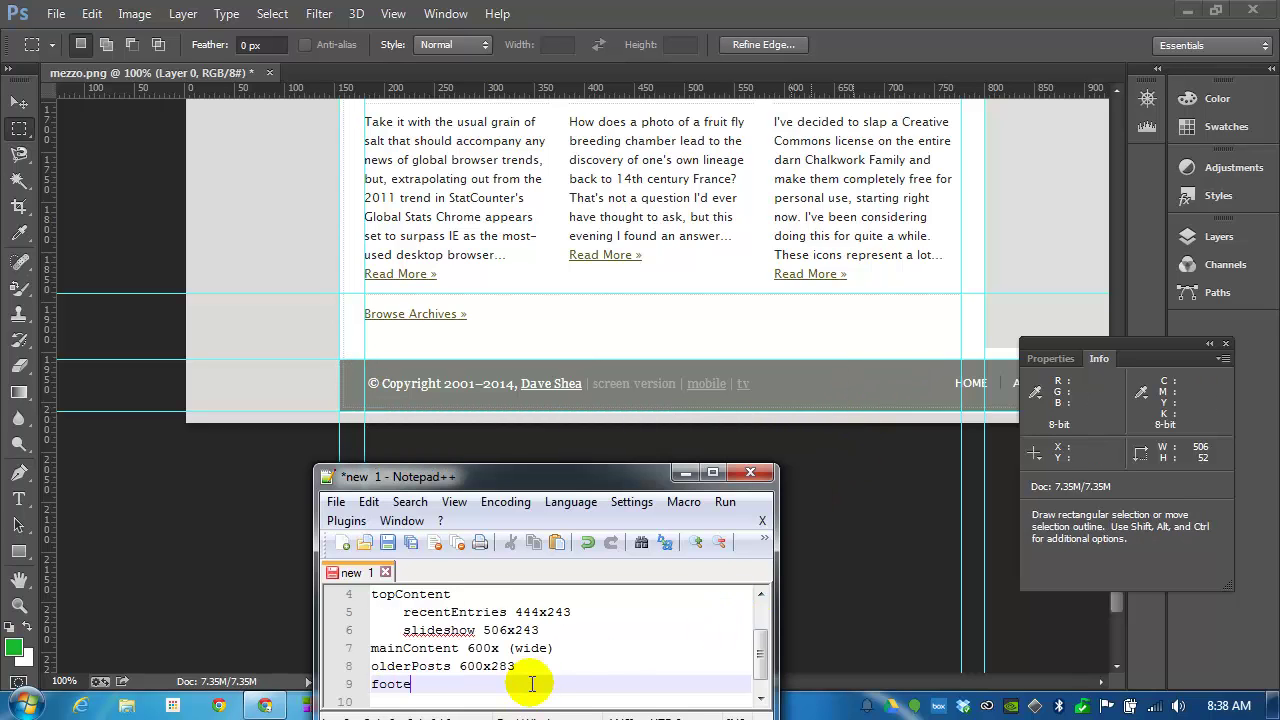
{"action": "type", "text": "footer 960x50"}
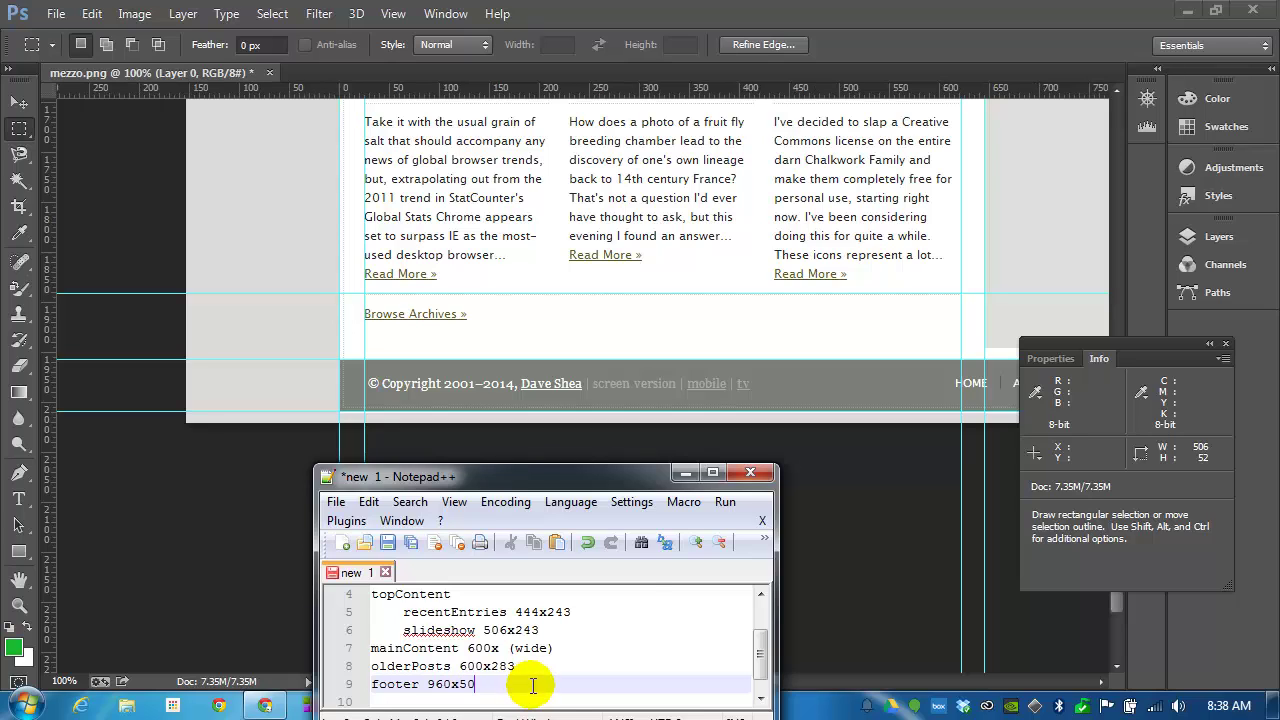
Step: Fit the whole mezzoblue screenshot in the window and launch Adobe Dreamweaver CC
{"action": "left_click_drag", "start_coordinate": [665, 481], "coordinate": [738, 482]}
{"action": "left_click", "coordinate": [811, 320]}
{"action": "key", "text": "ctrl+0"}
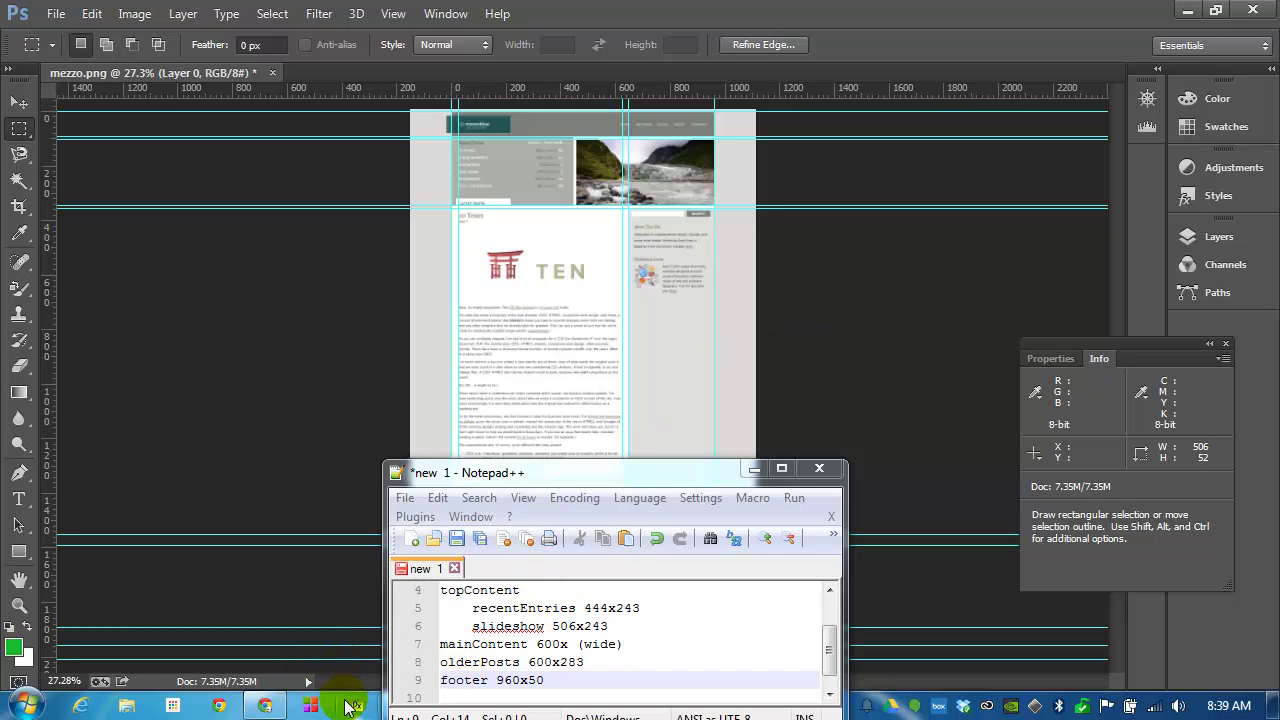
{"action": "left_click", "coordinate": [22, 706]}
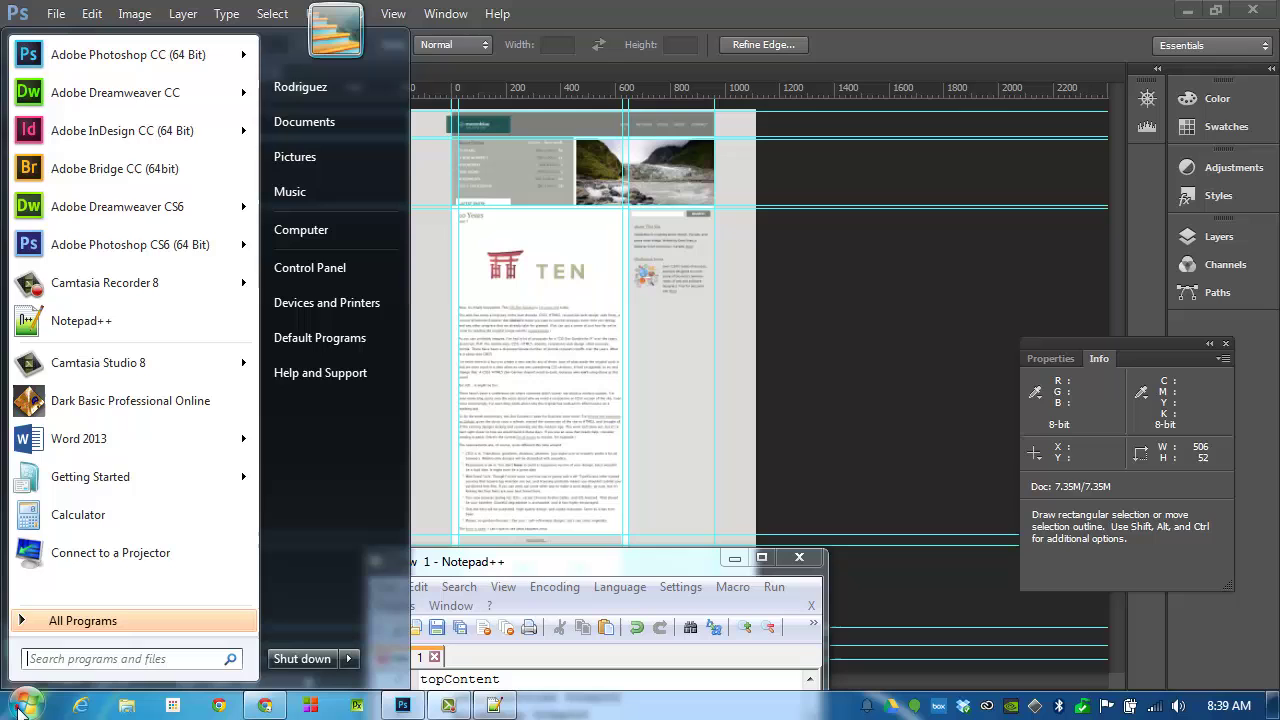
{"action": "left_click", "coordinate": [214, 91]}
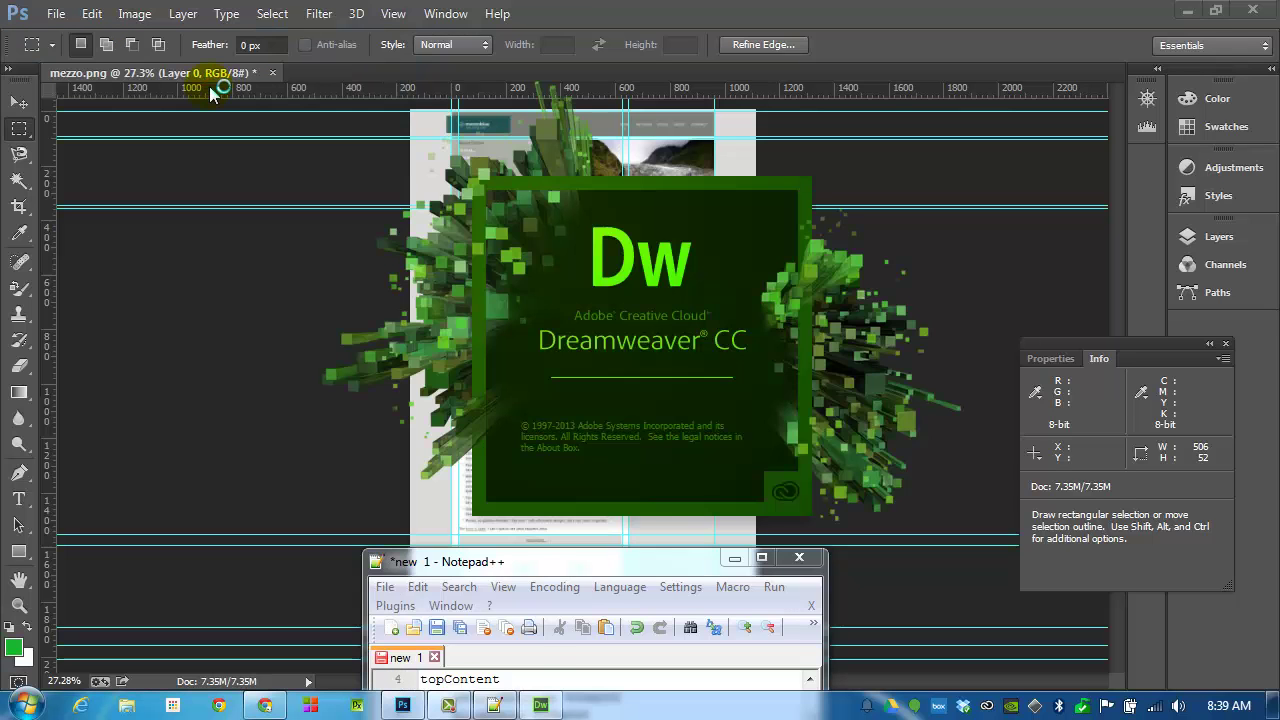